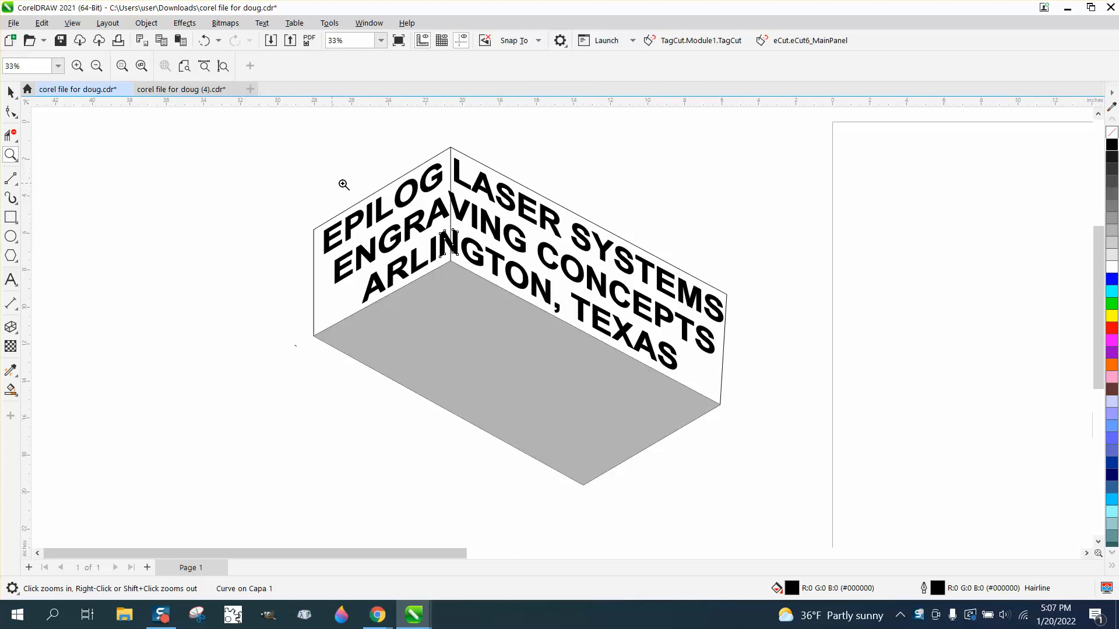
Step: Reposition the three-line EPILOG LASER SYSTEMS text block on the page
drag(415, 185, 495, 242)
scroll(420, 243, down, 2)
scroll(398, 248, down, 6)
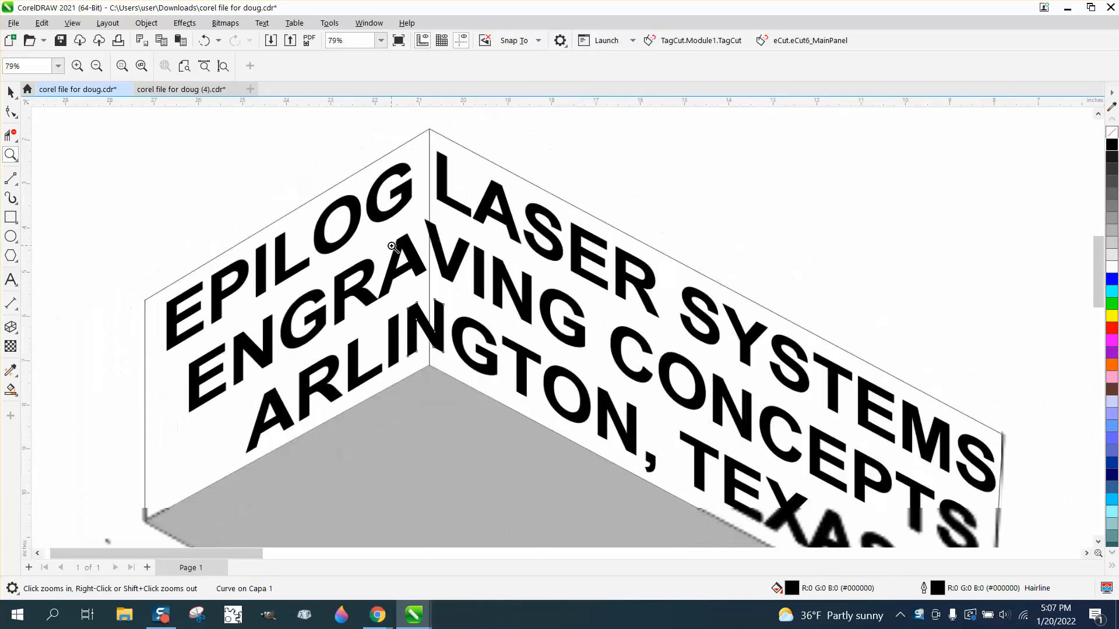
scroll(367, 266, down, 3)
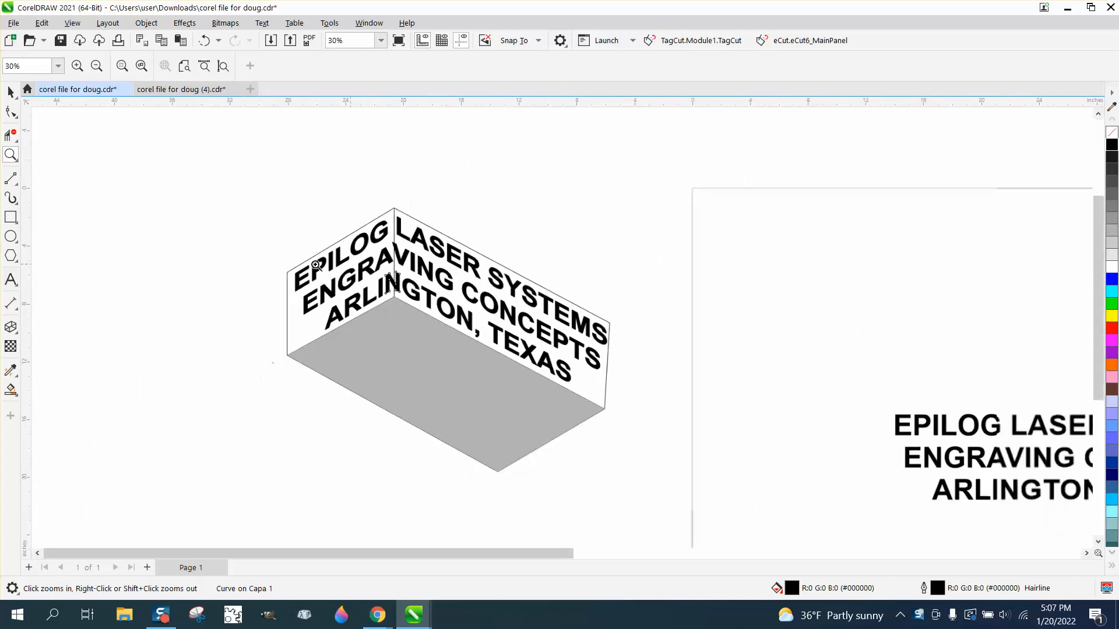
click(8, 92)
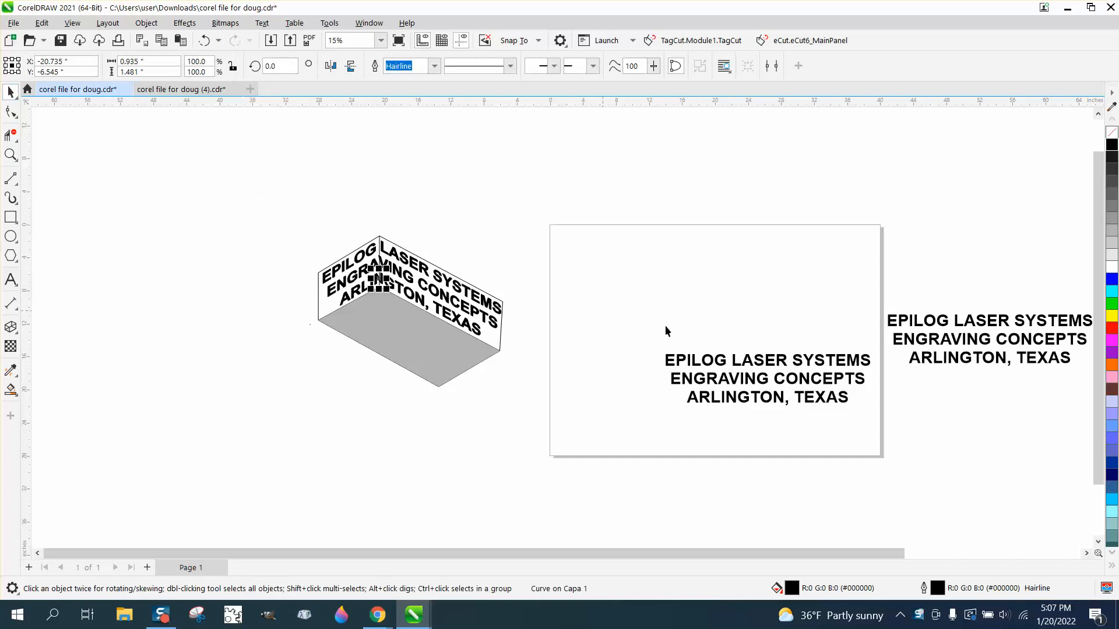
drag(778, 378, 736, 342)
click(11, 154)
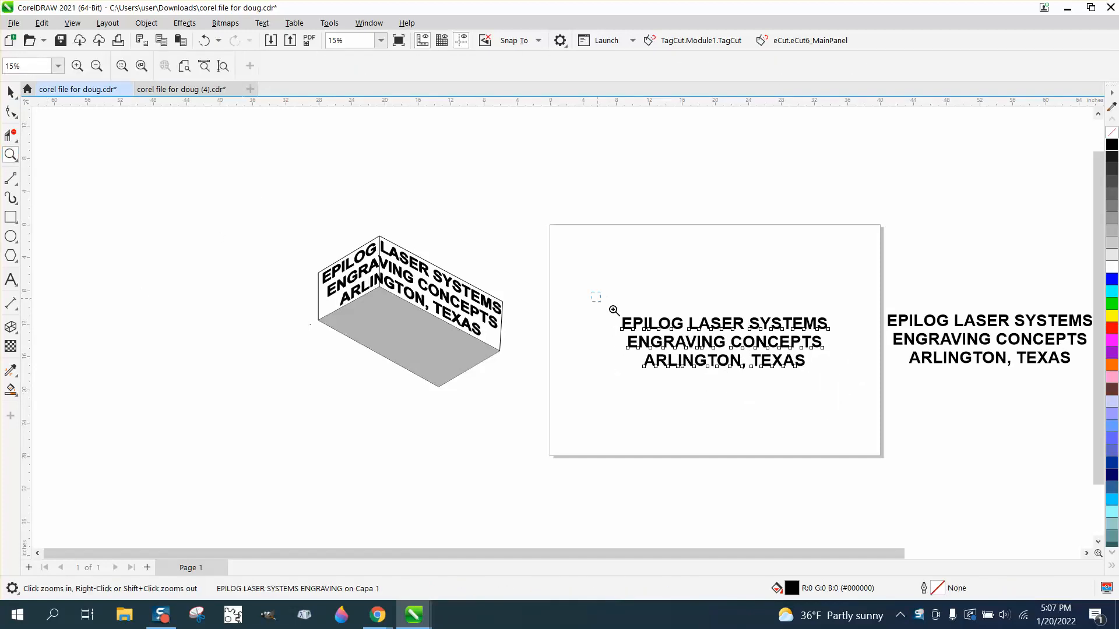
drag(591, 292, 881, 424)
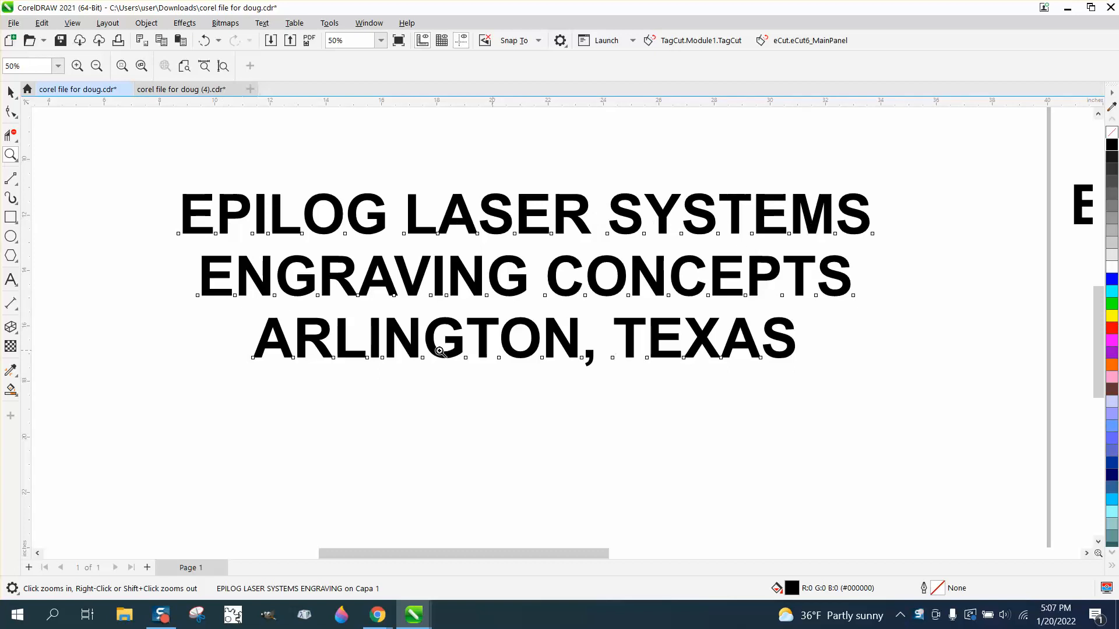
click(10, 92)
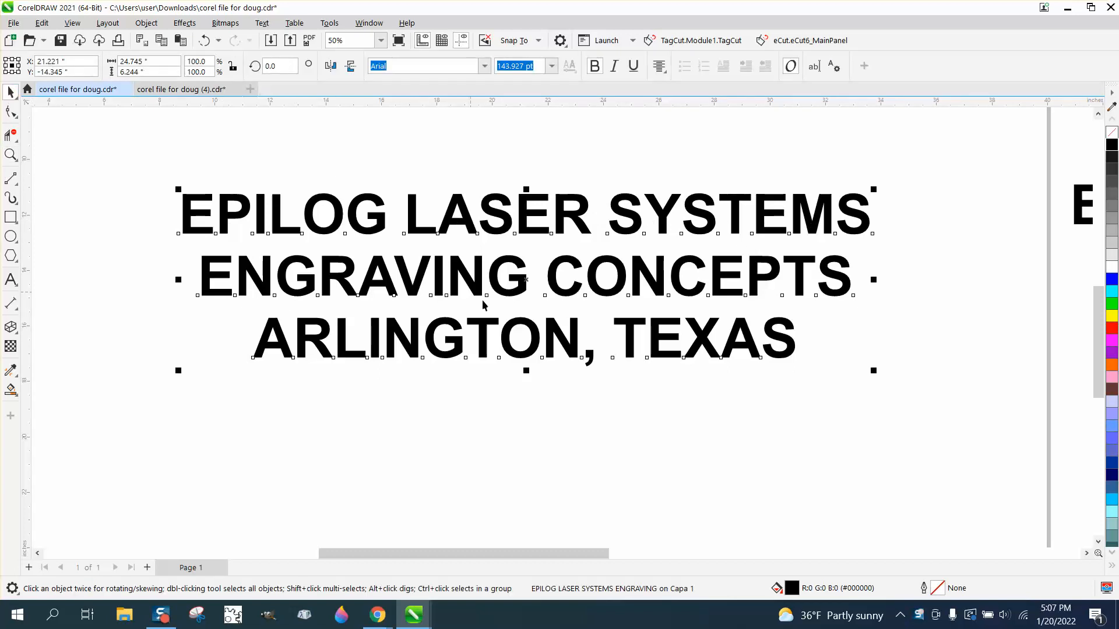
mouse_move(529, 296)
mouse_down()
mouse_move(497, 327)
mouse_move(512, 303)
mouse_up()
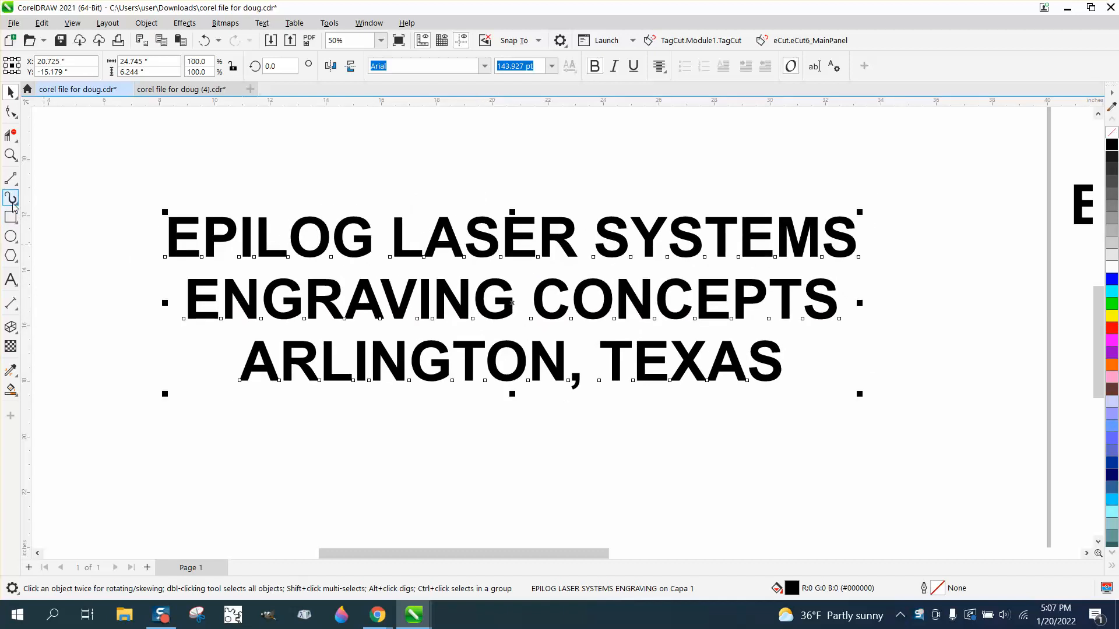
Step: Add a vertical guideline through the text between the A and V of ENGRAVING
drag(25, 192, 379, 277)
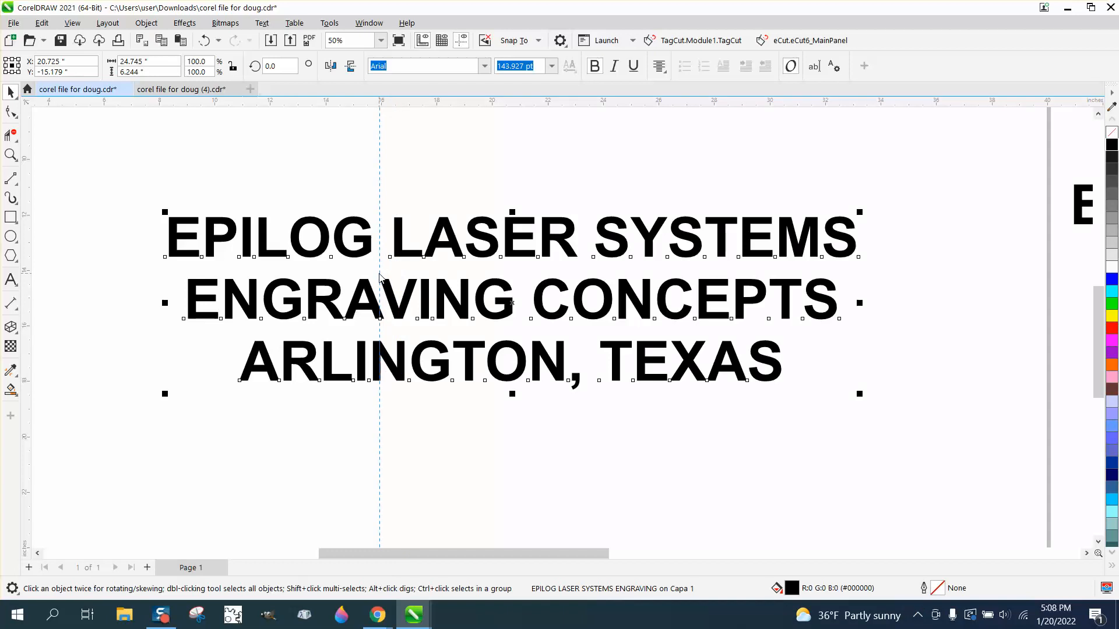
drag(379, 277, 380, 277)
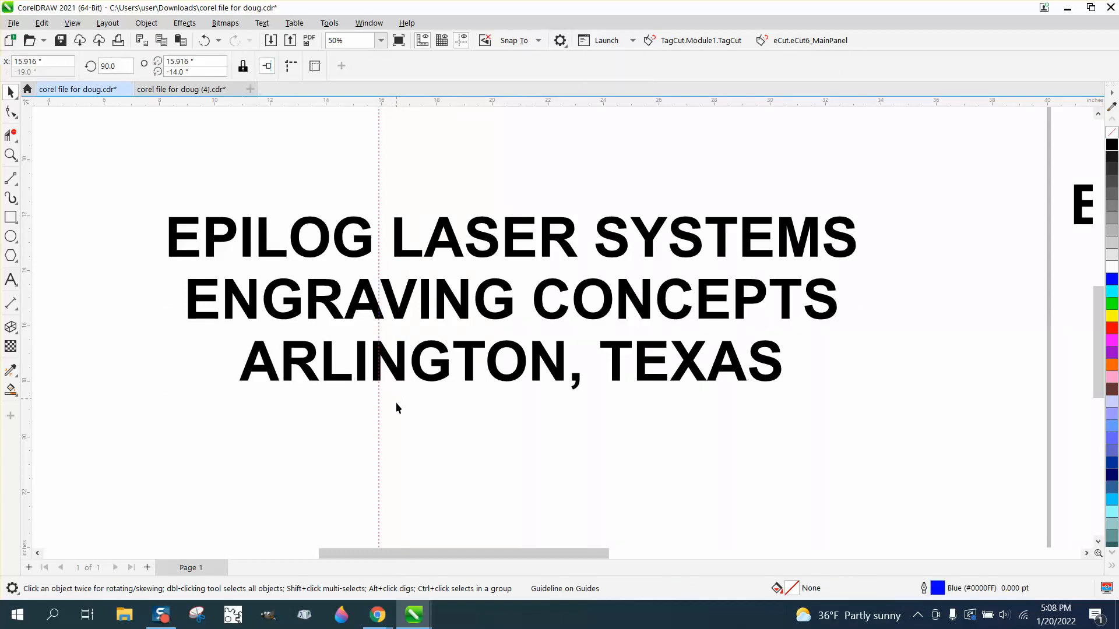
Step: Break the text block apart into separate lines
click(400, 377)
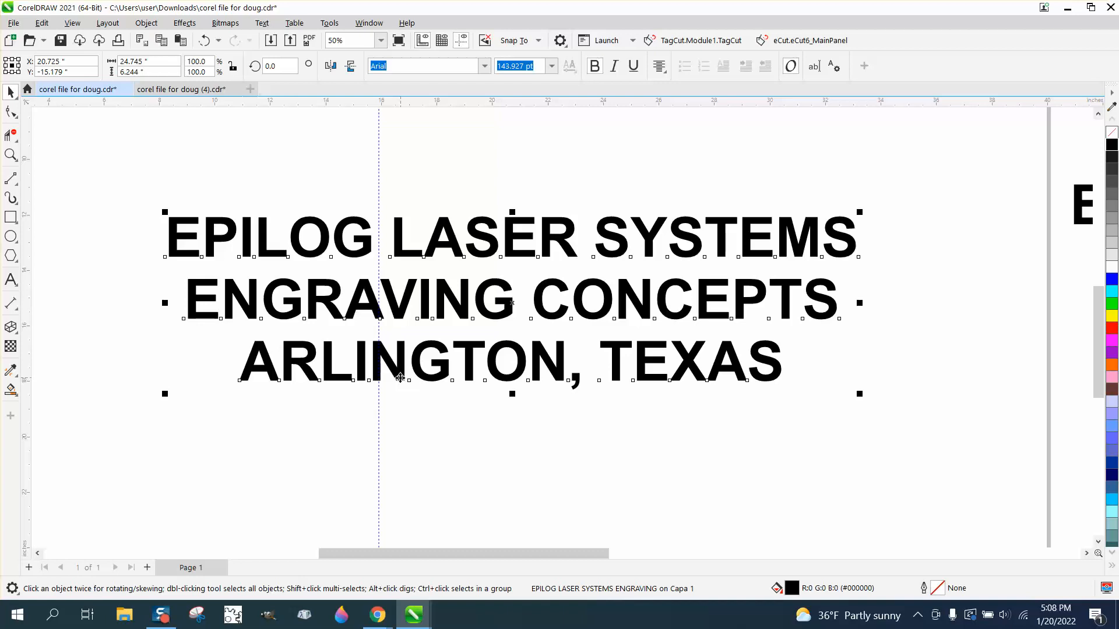
click(146, 23)
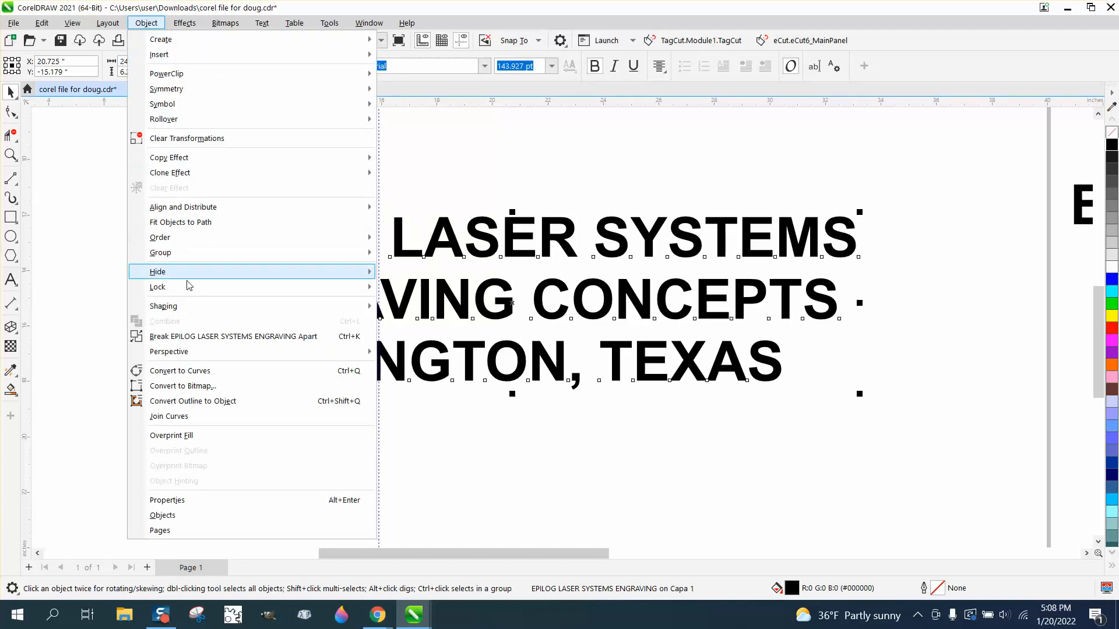
click(117, 349)
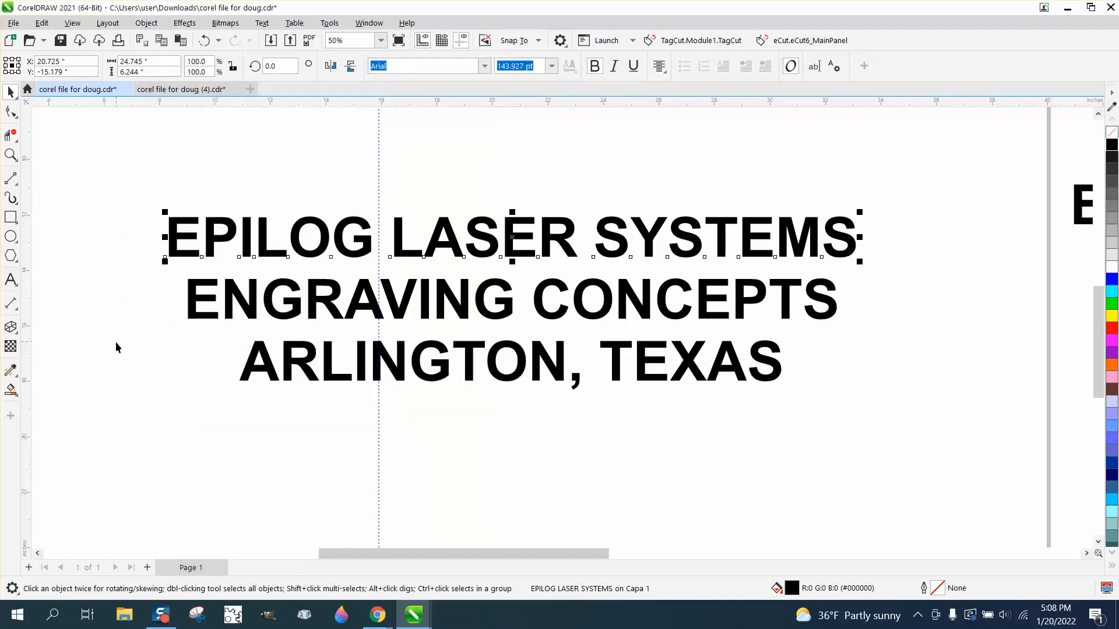
Step: Set the nudge distance to 0.02 inches and nudge the ARLINGTON, TEXAS line left three steps
double_click(370, 66)
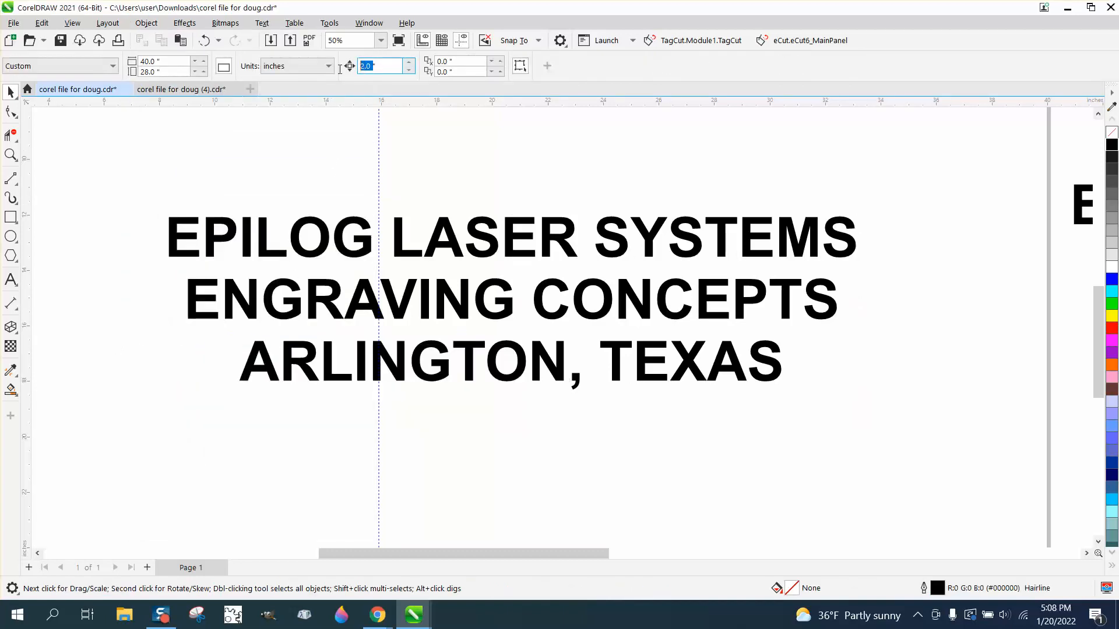
text(.02)
click(400, 368)
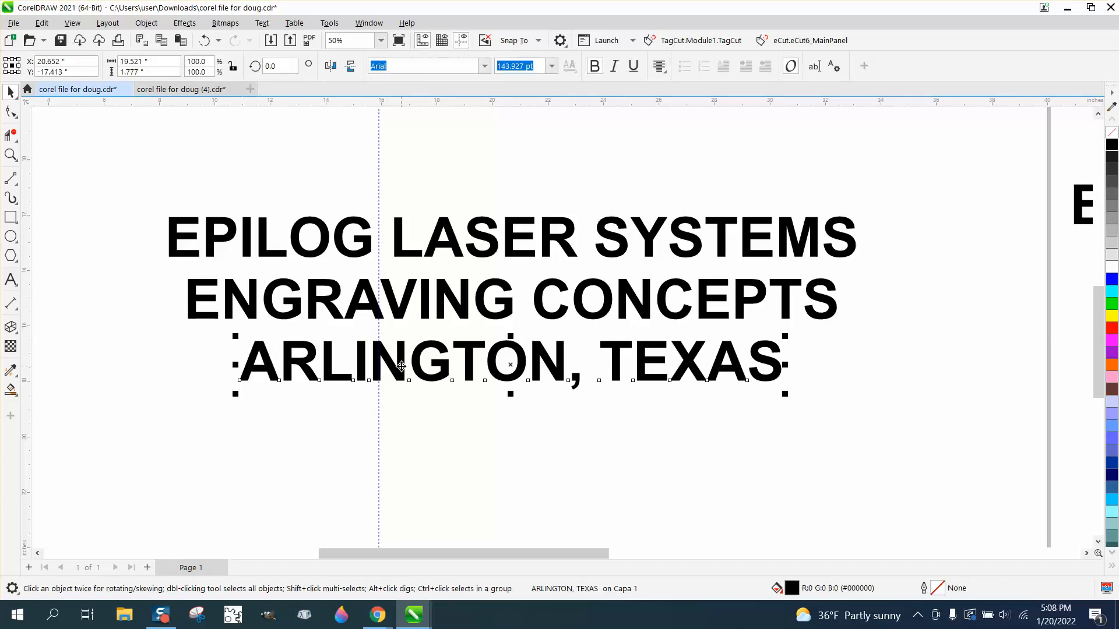
key(Left)
key(Left)
key(Left)
key(Left)
key(Left)
key(Left)
key(Left)
key(Left)
key(Left)
key(Left)
key(Left)
key(Left)
key(Left)
key(Left)
key(Left)
key(Left)
key(Left)
key(Left)
key(Left)
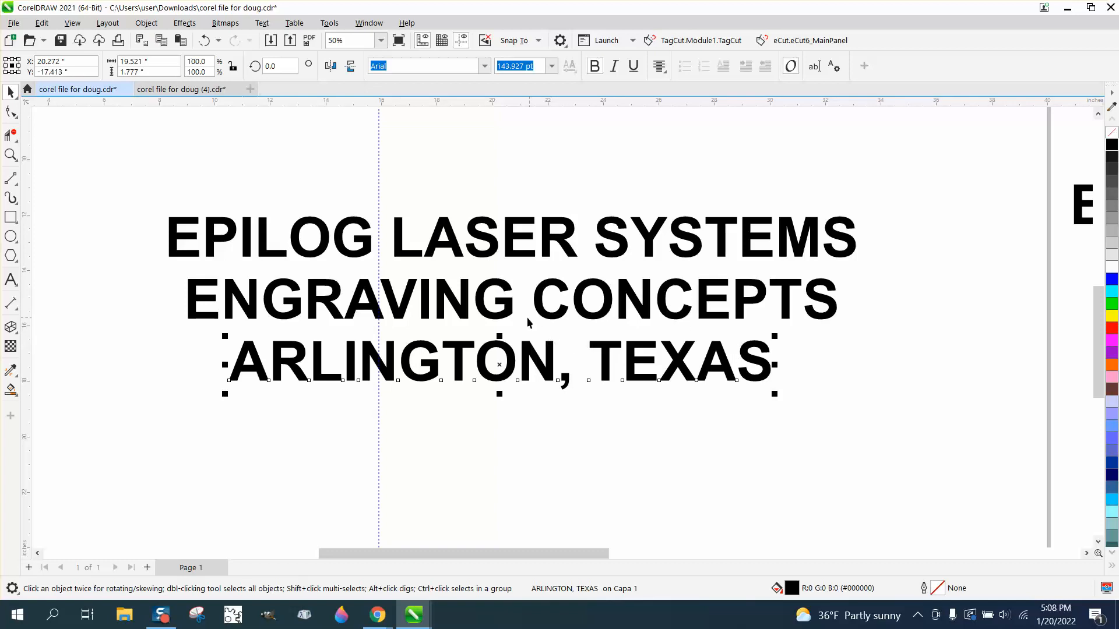
Step: Select the letters ENGRA of the ENGRAVING CONCEPTS line and tighten their character spacing to -9%
click(400, 313)
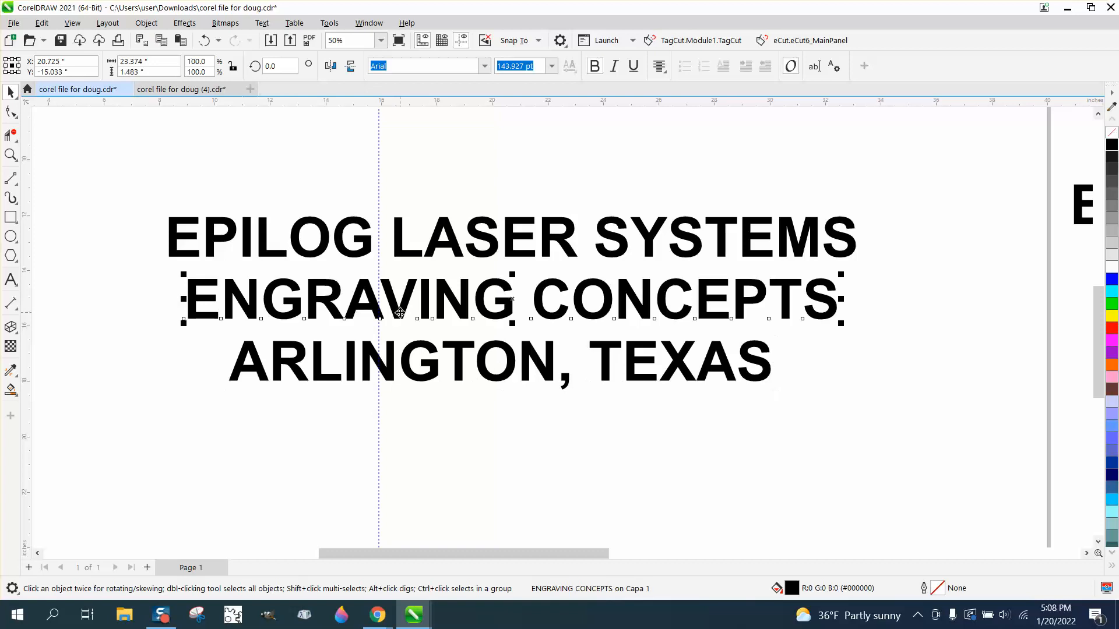
click(11, 115)
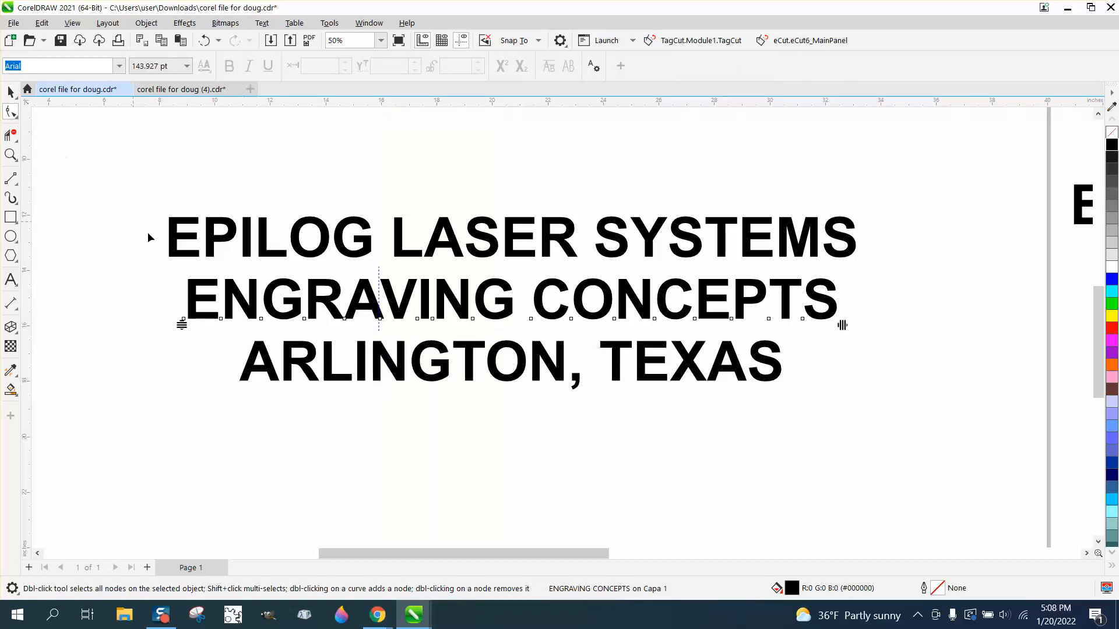
click(10, 155)
drag(150, 212, 938, 463)
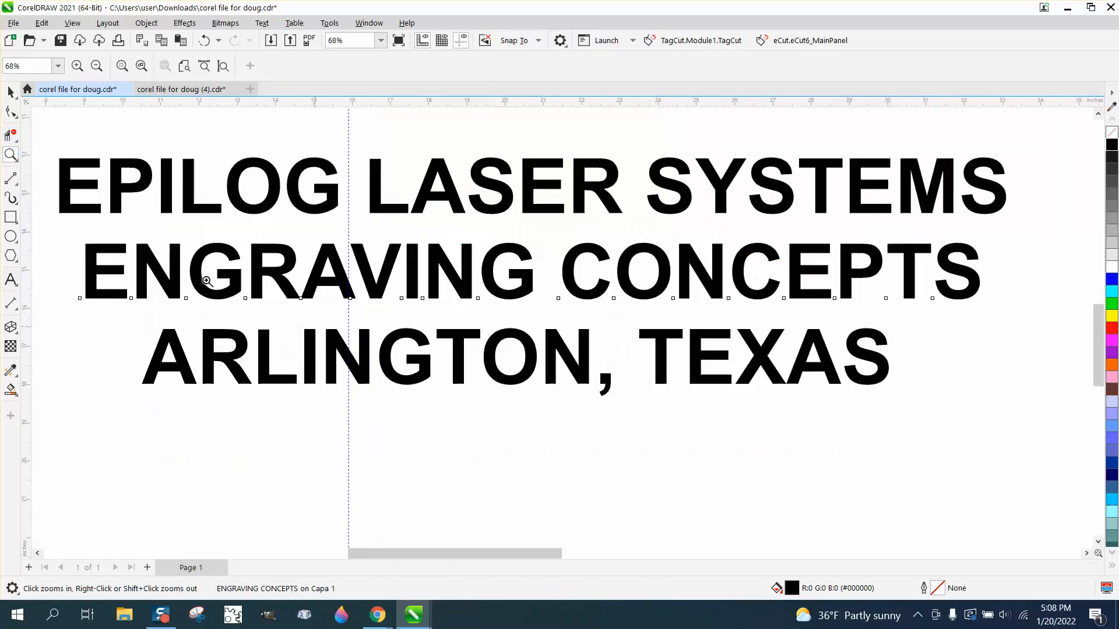
click(11, 114)
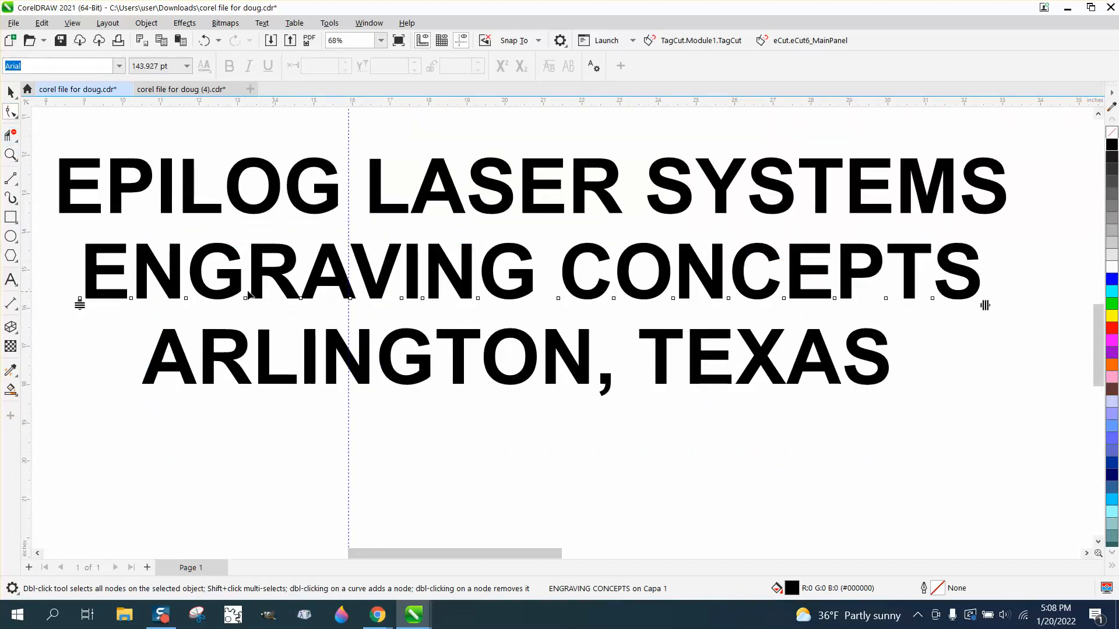
drag(67, 275, 323, 316)
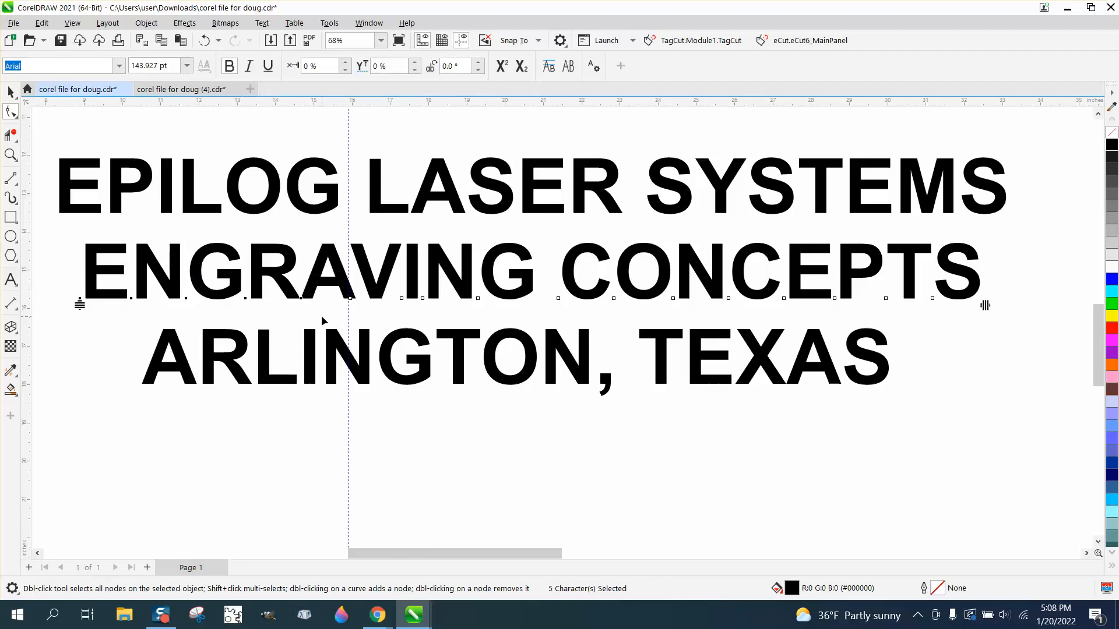
key(Left)
key(Left)
key(Left)
key(Left)
key(Left)
key(Left)
key(Left)
key(Left)
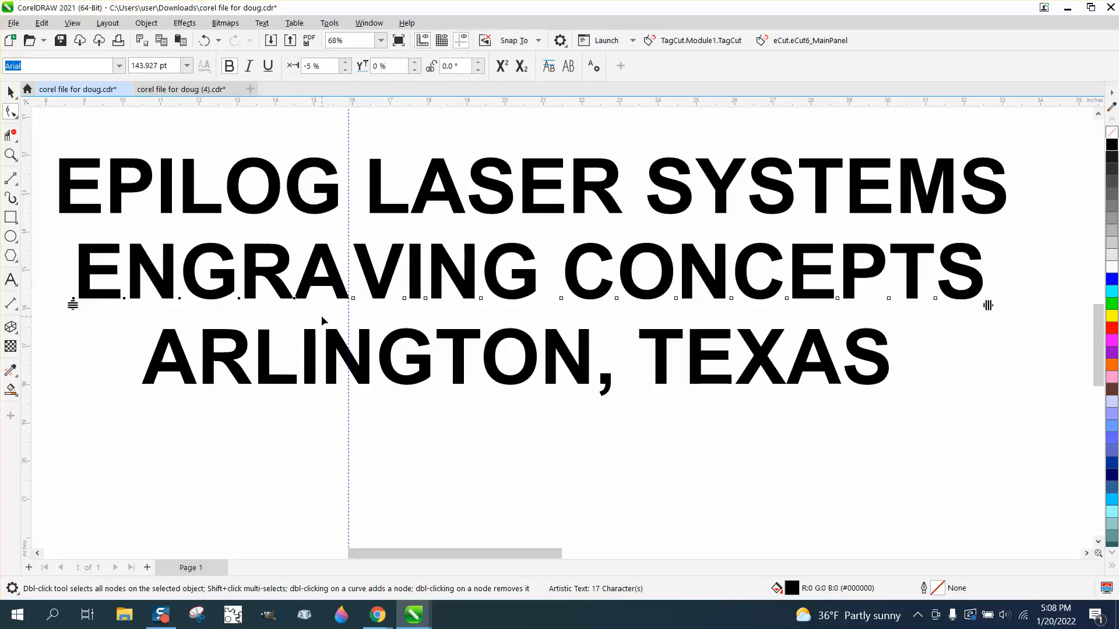
key(Left)
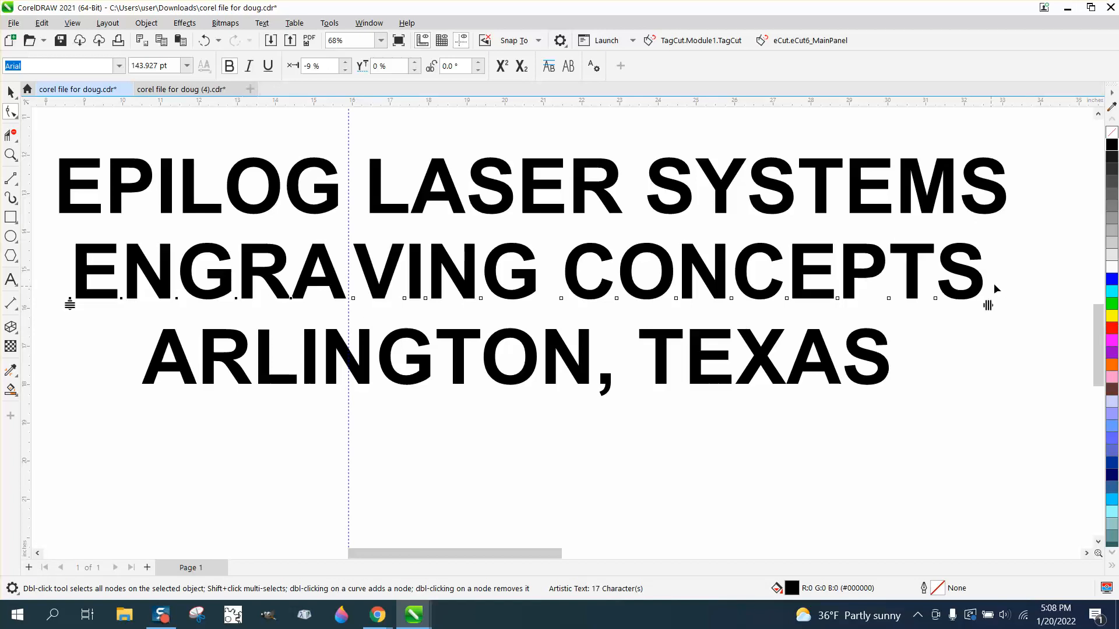
Step: Select the remaining characters of ENGRAVING CONCEPTS and set their character spacing to -2%
drag(1003, 280, 344, 338)
key(Down)
key(Up)
key(Left)
key(Left)
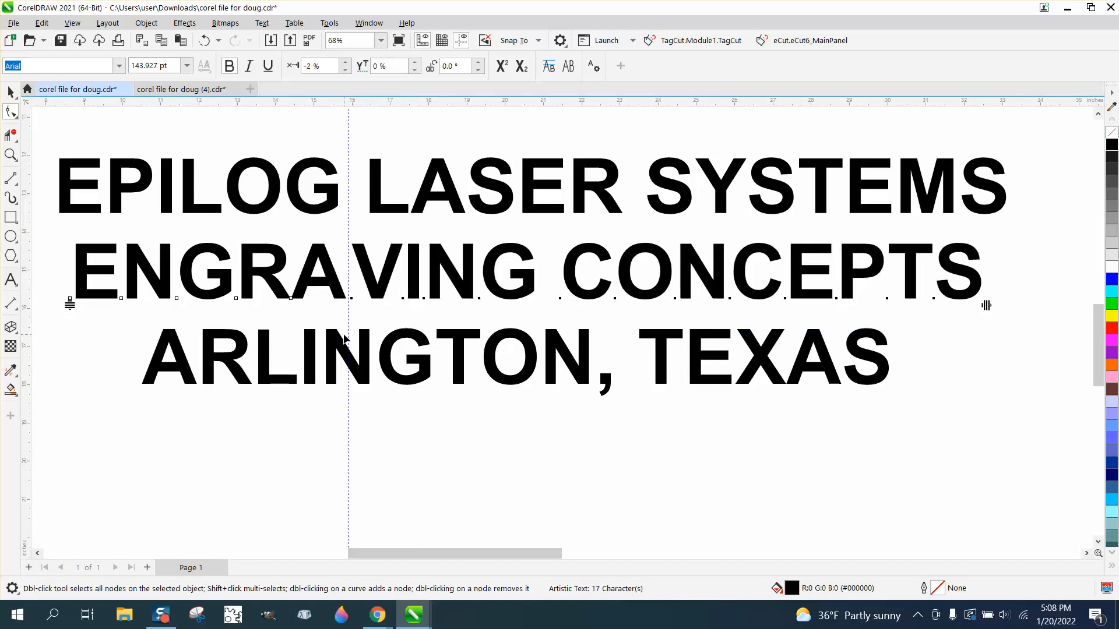
Step: Select all three text lines and convert them to curves
click(10, 92)
click(386, 429)
scroll(355, 419, down, 3)
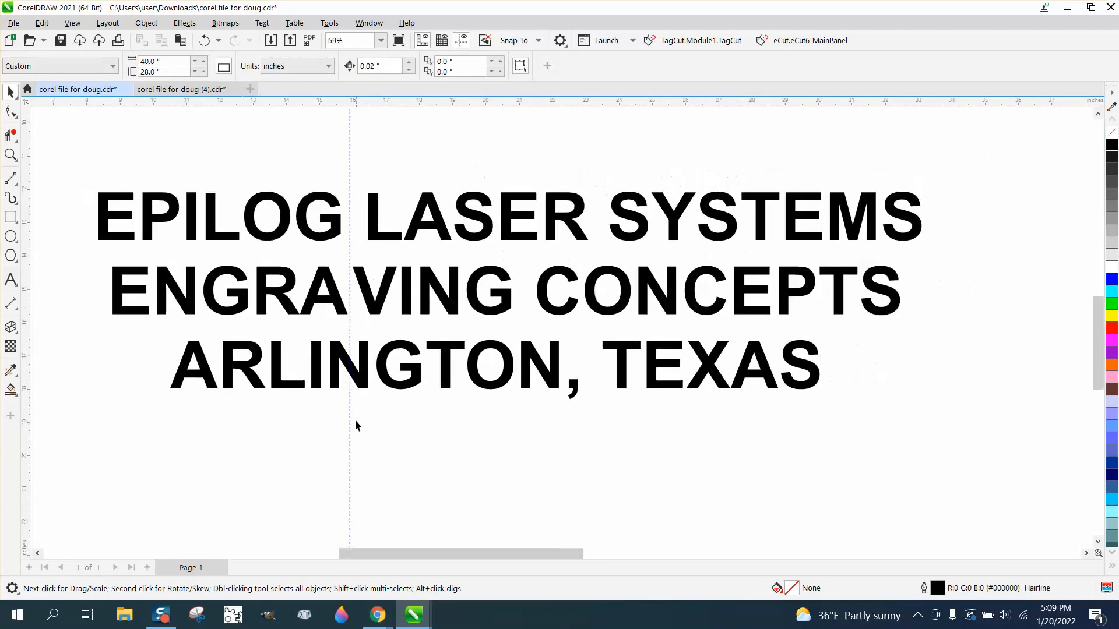
drag(802, 407, 809, 432)
click(154, 27)
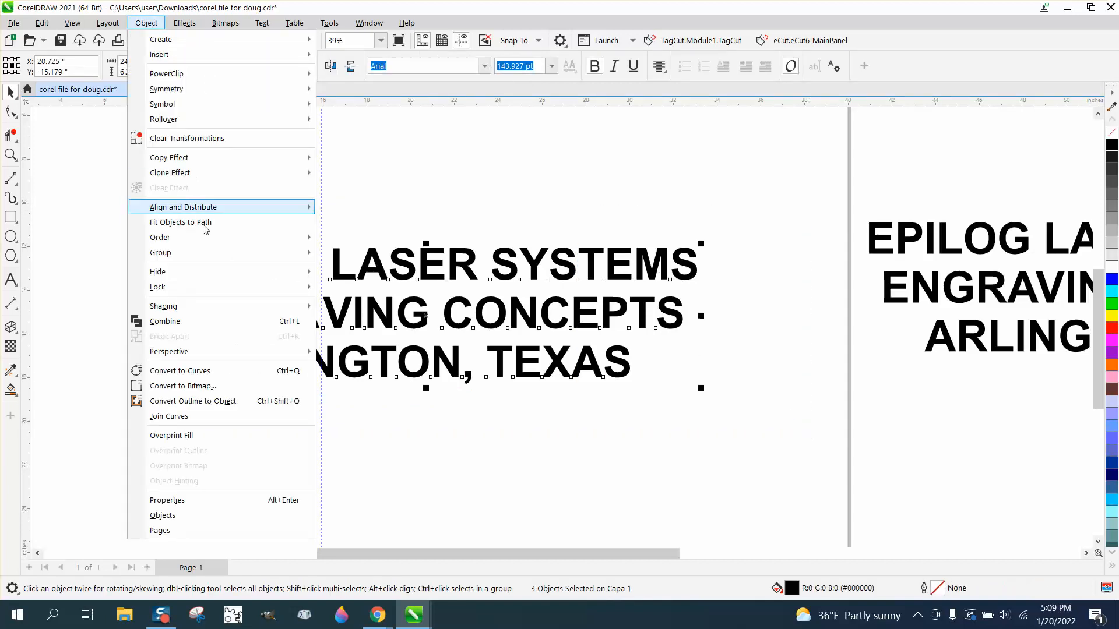
click(214, 373)
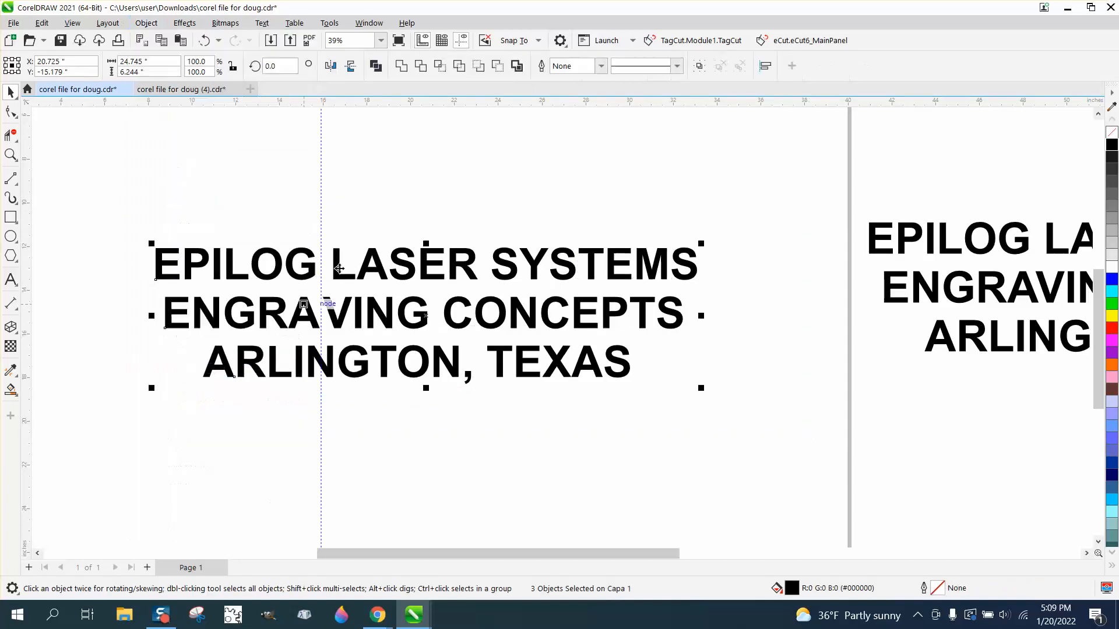
Step: Delete the vertical guideline
click(320, 191)
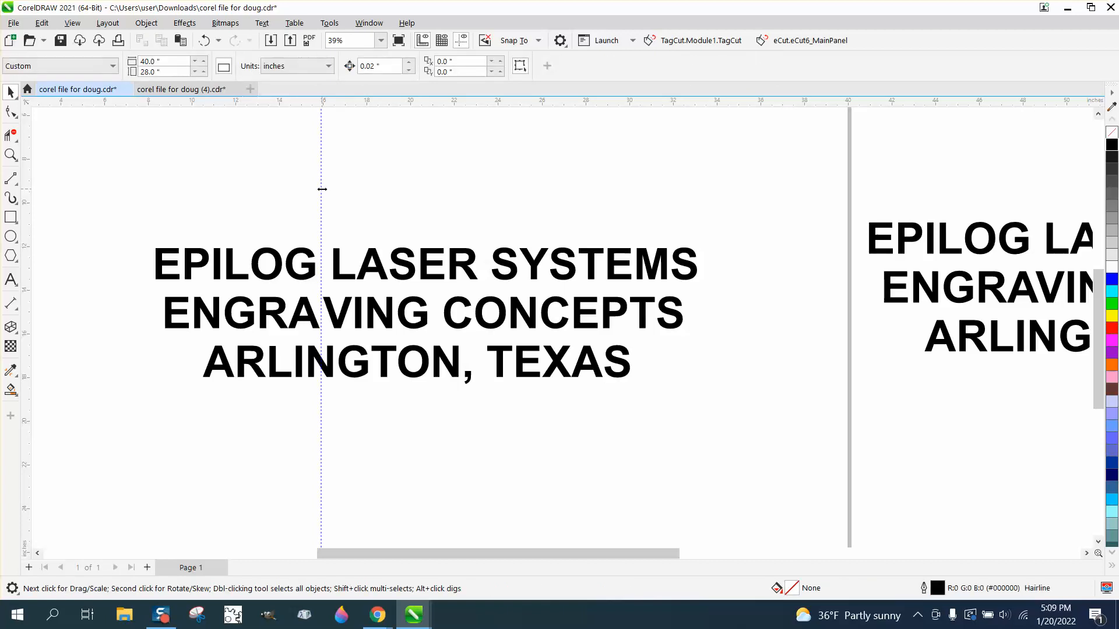
click(322, 189)
key(Delete)
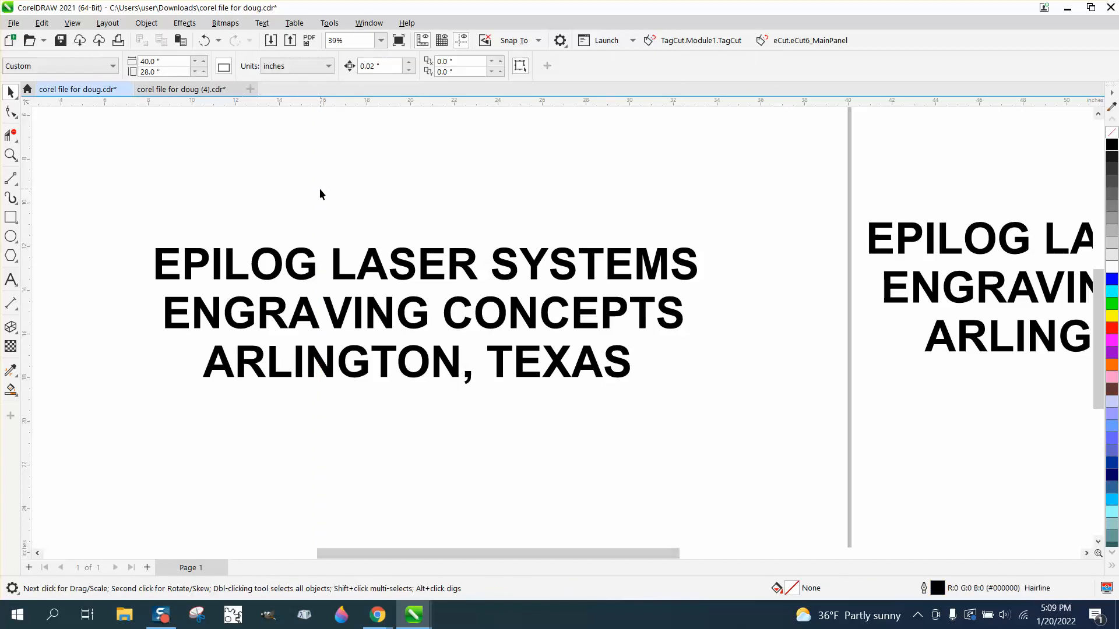
Step: Draw a vertical line about 14 inches tall to the left of the text
click(12, 179)
click(80, 197)
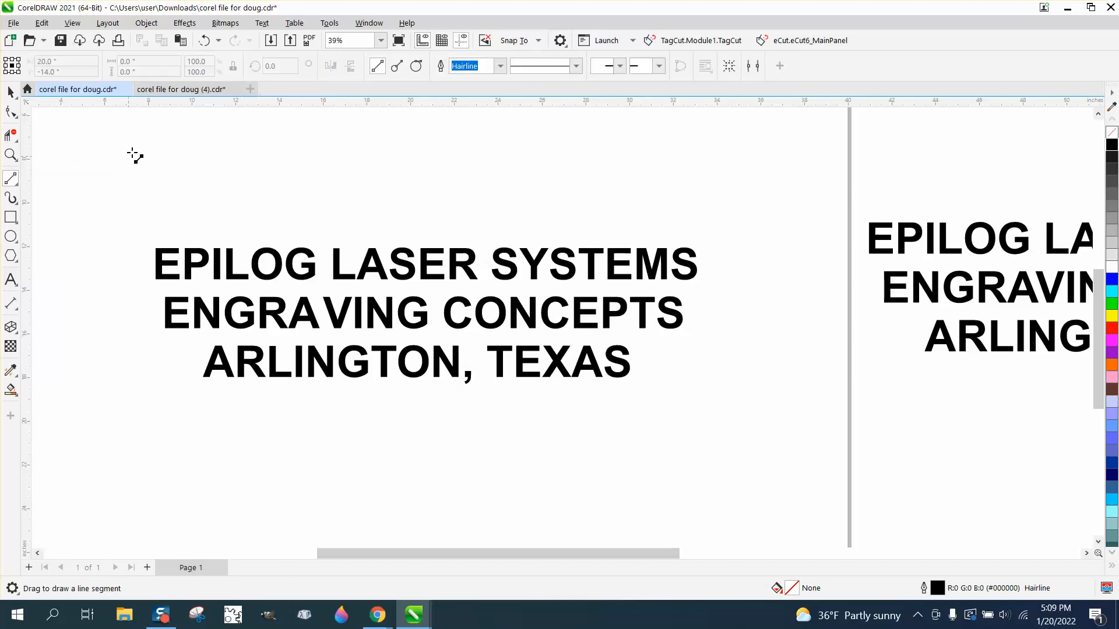
drag(143, 133, 143, 447)
Step: Move the vertical line between the A and V of ENGRAVING and nudge it left two steps
click(10, 92)
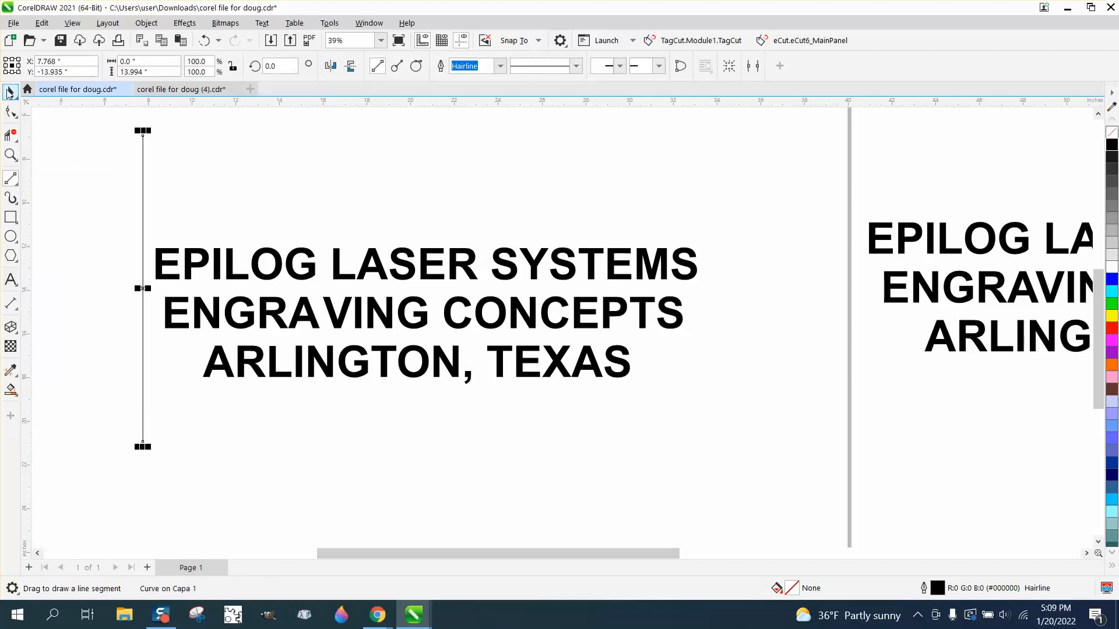
drag(143, 285, 408, 350)
click(10, 155)
scroll(342, 332, down, 2)
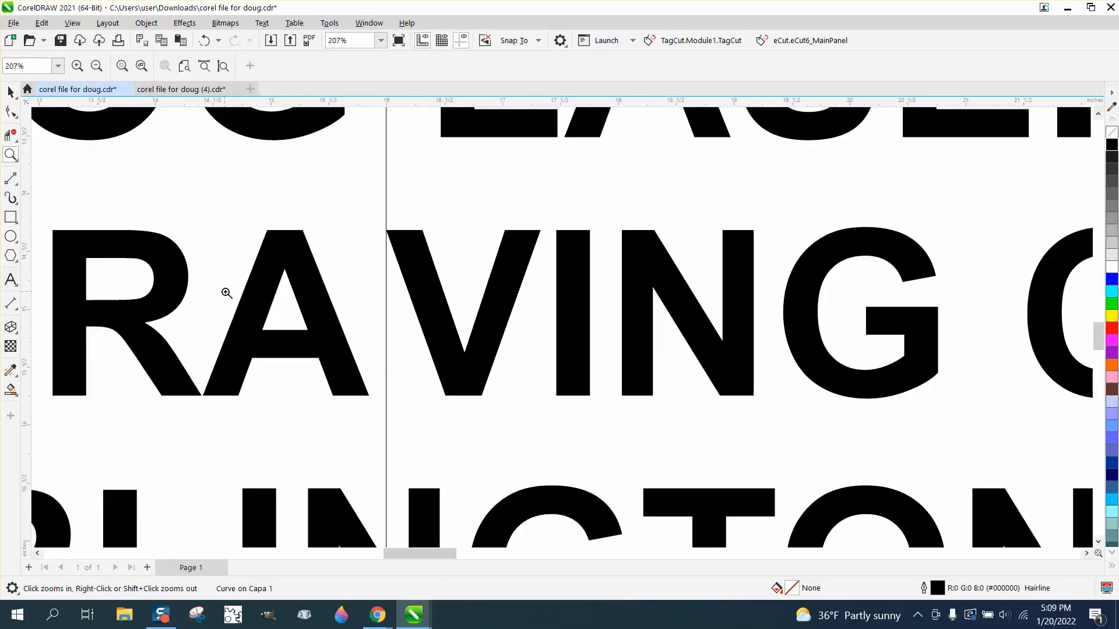
scroll(241, 305, down, 1)
click(10, 92)
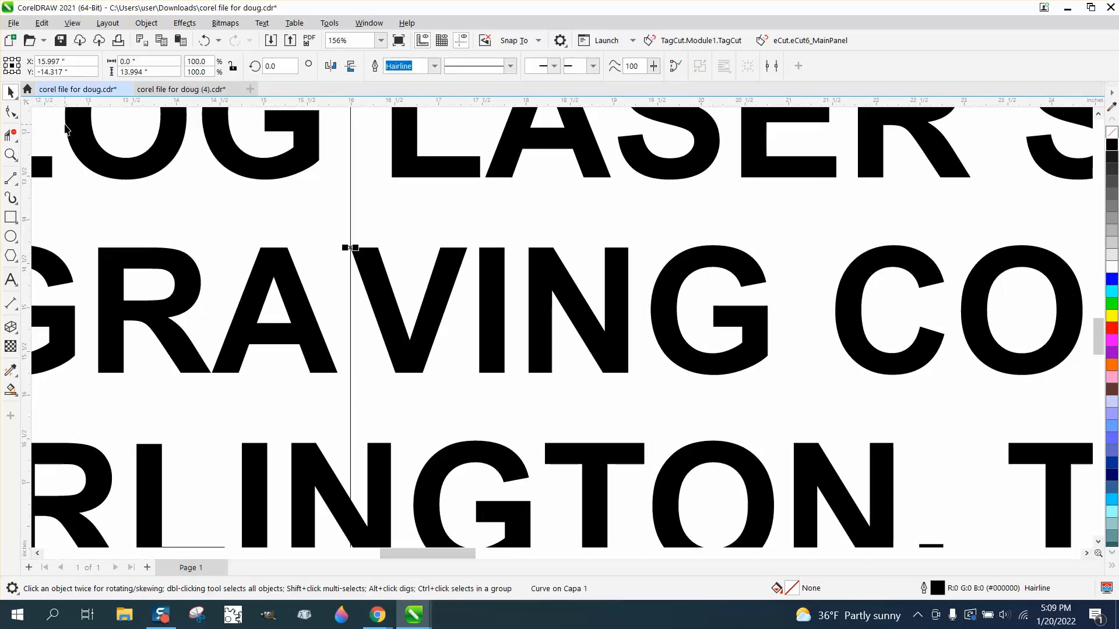
key(Left)
key(Left)
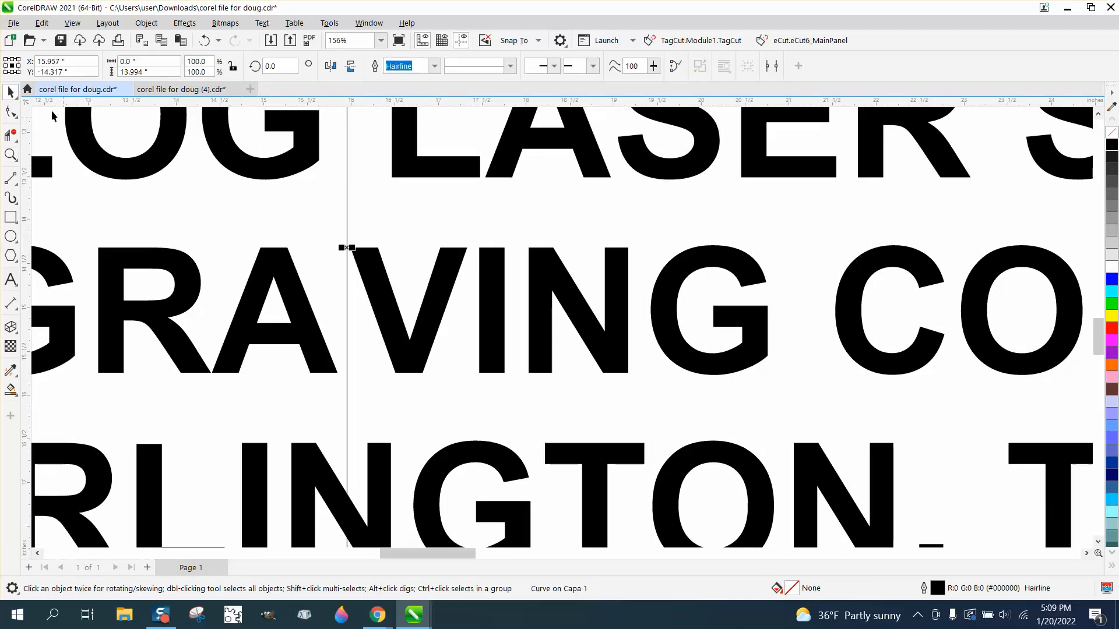
scroll(53, 115, down, 10)
click(436, 350)
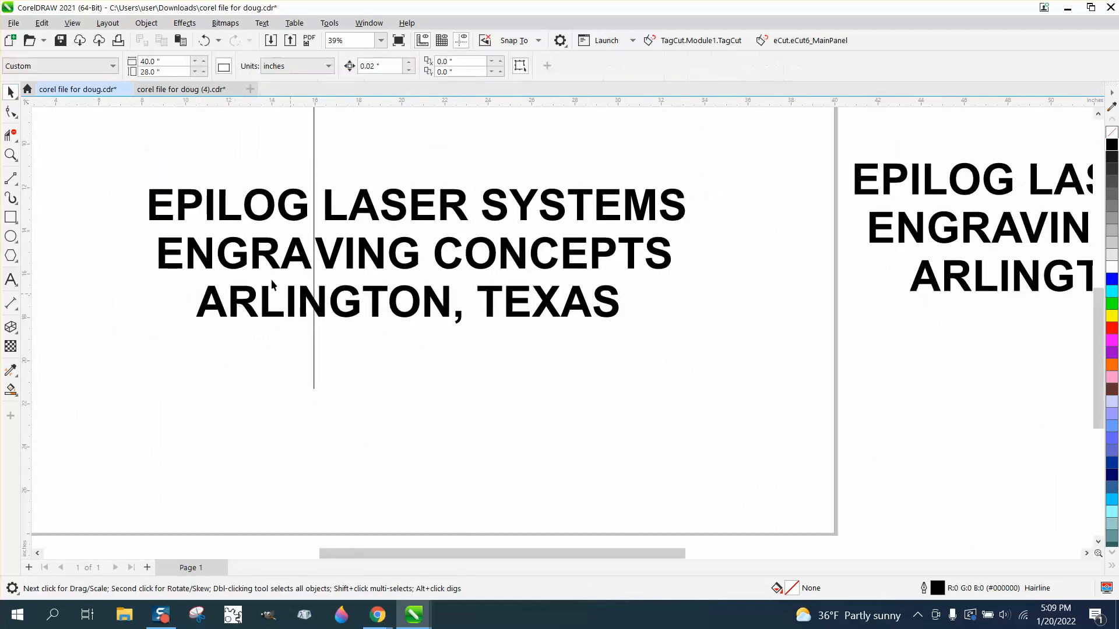
scroll(356, 337, down, 2)
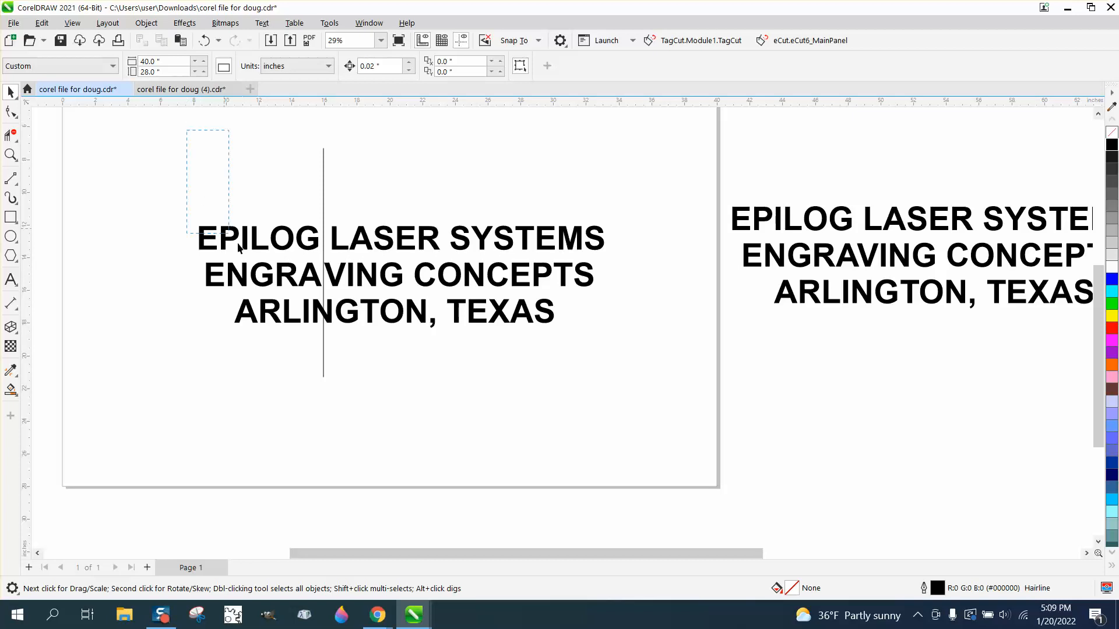
Step: Set the nudge distance to 10 inches, then duplicate the three text lines with the vertical line and nudge the copy down
drag(239, 248, 654, 398)
click(642, 302)
double_click(377, 66)
text(10)
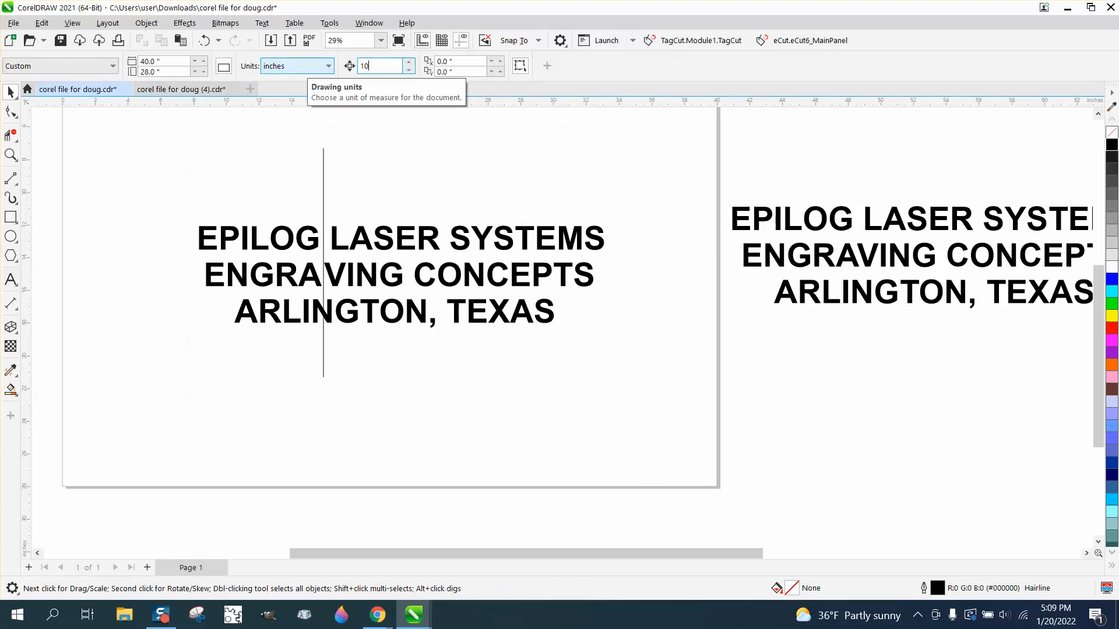
key(Return)
drag(662, 435, 663, 441)
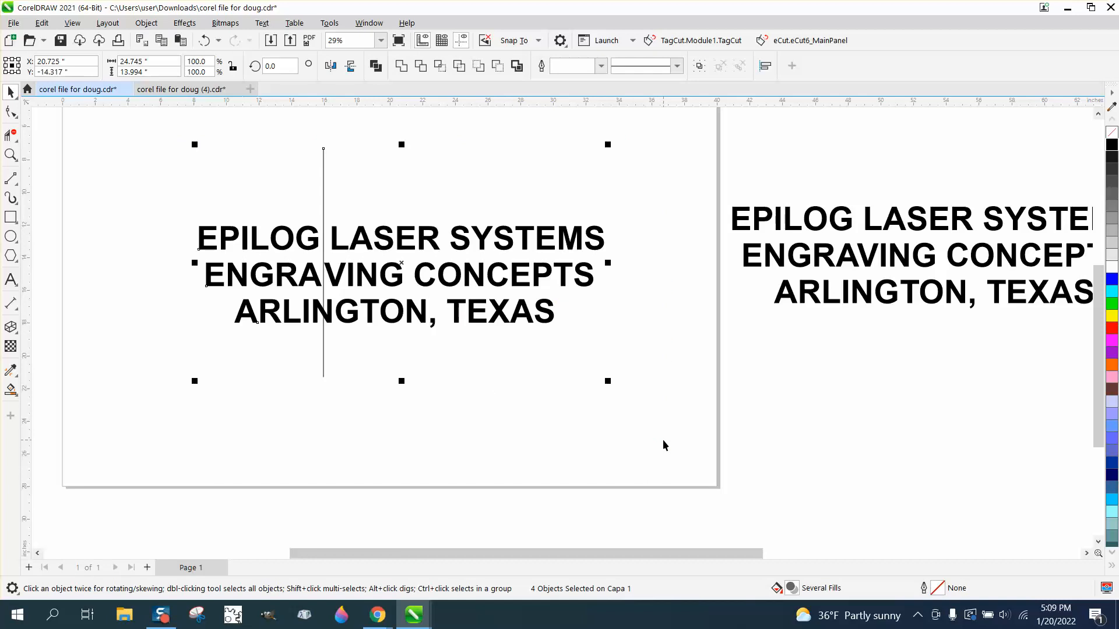
key(KP_Add)
key(Down)
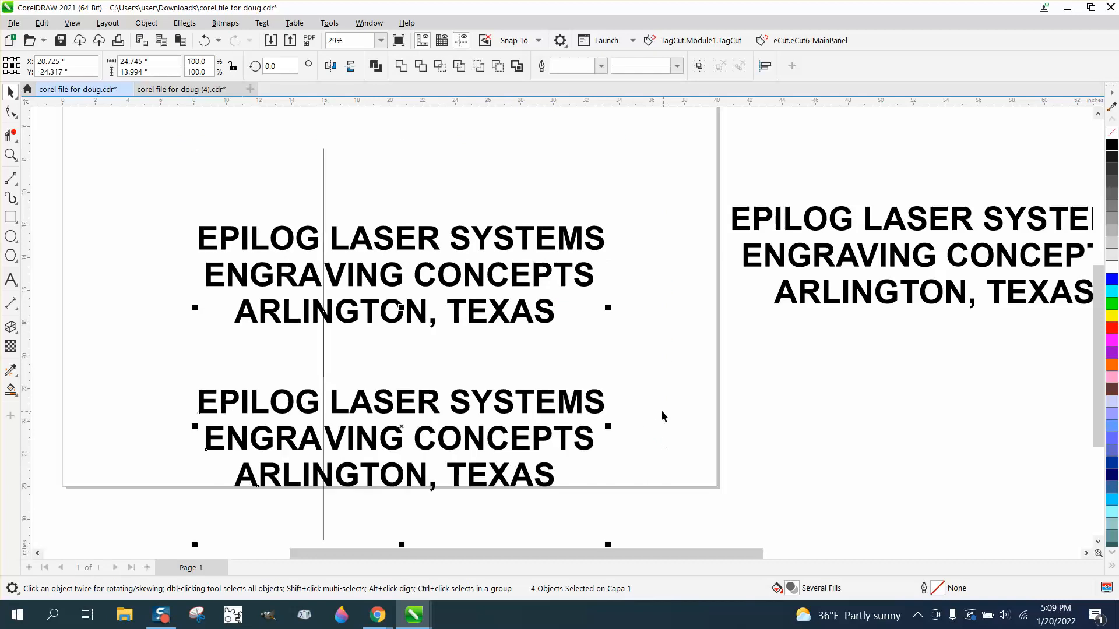
Step: With Virtual Segment Delete, remove the text right of the line in the top set and left of the line in the copy
click(10, 135)
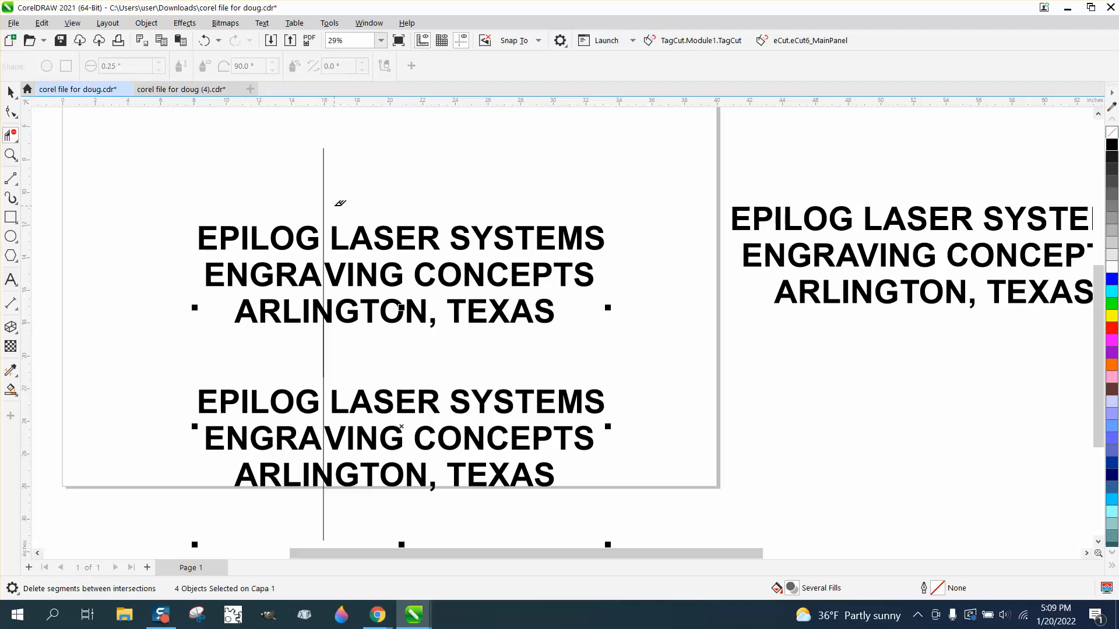
drag(334, 216, 679, 326)
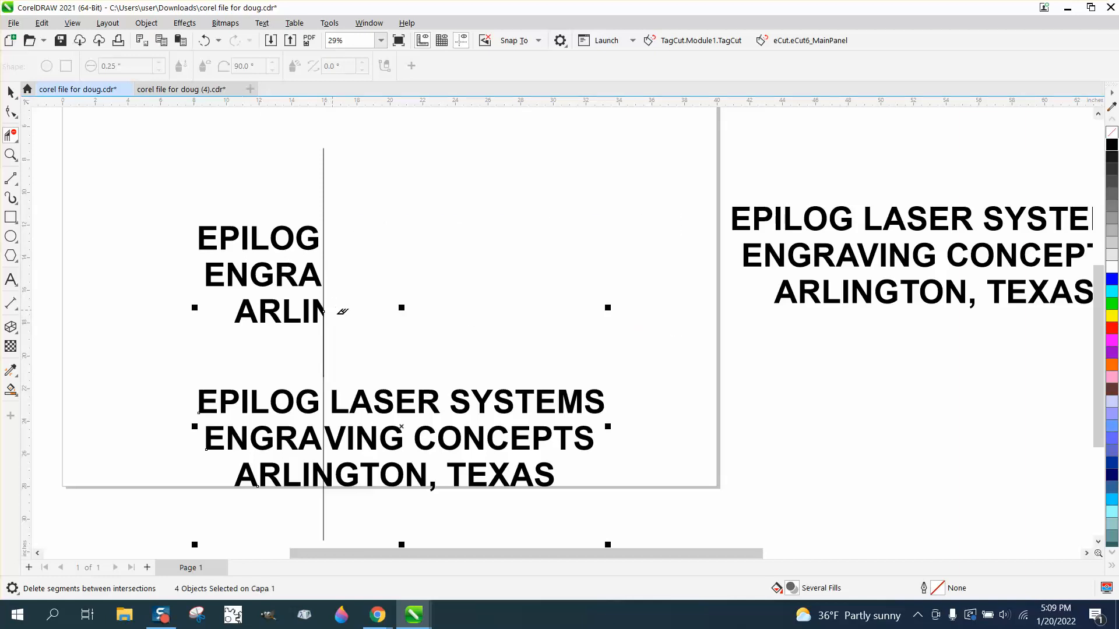
scroll(340, 307, down, 2)
drag(259, 368, 321, 432)
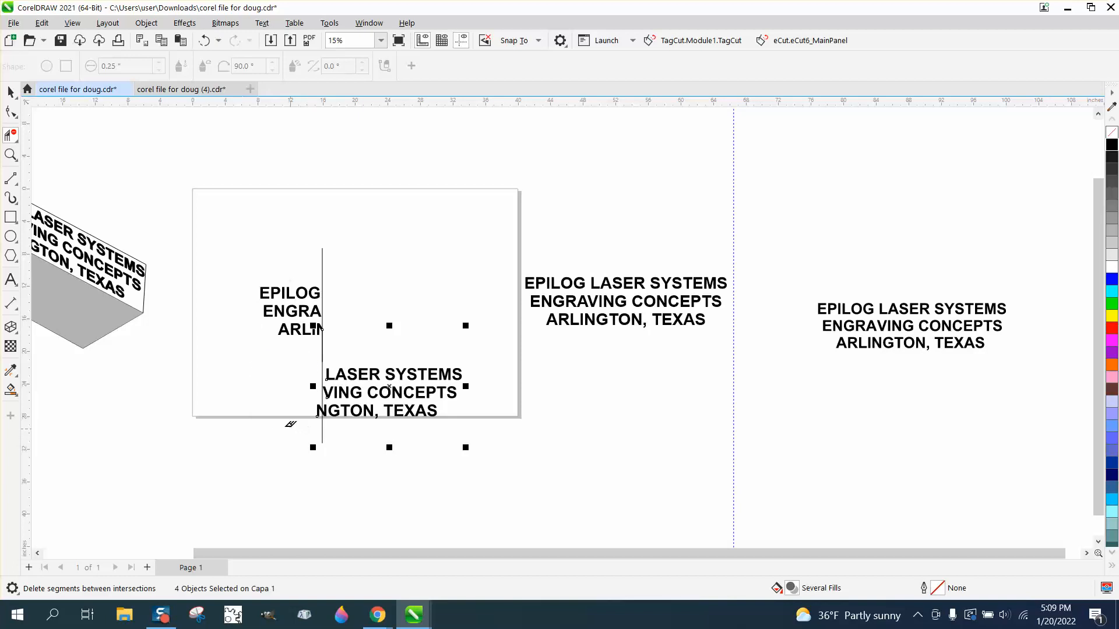
Step: Delete the leftover segment beside the N of ARLINGTON in the lower copy
click(10, 155)
click(319, 404)
click(10, 136)
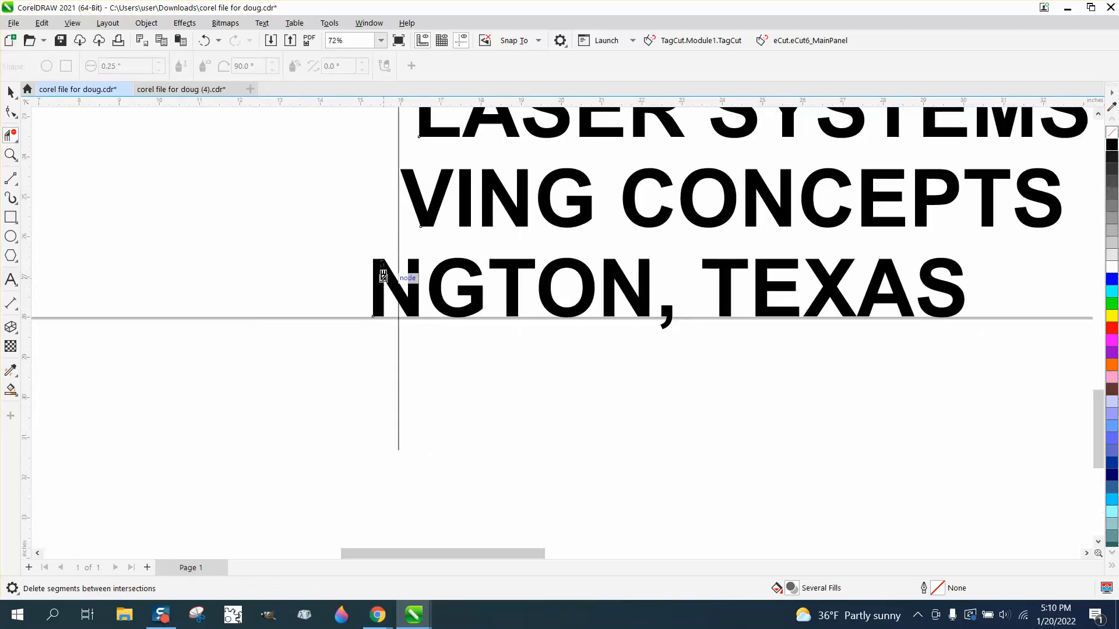
click(385, 292)
scroll(417, 423, down, 4)
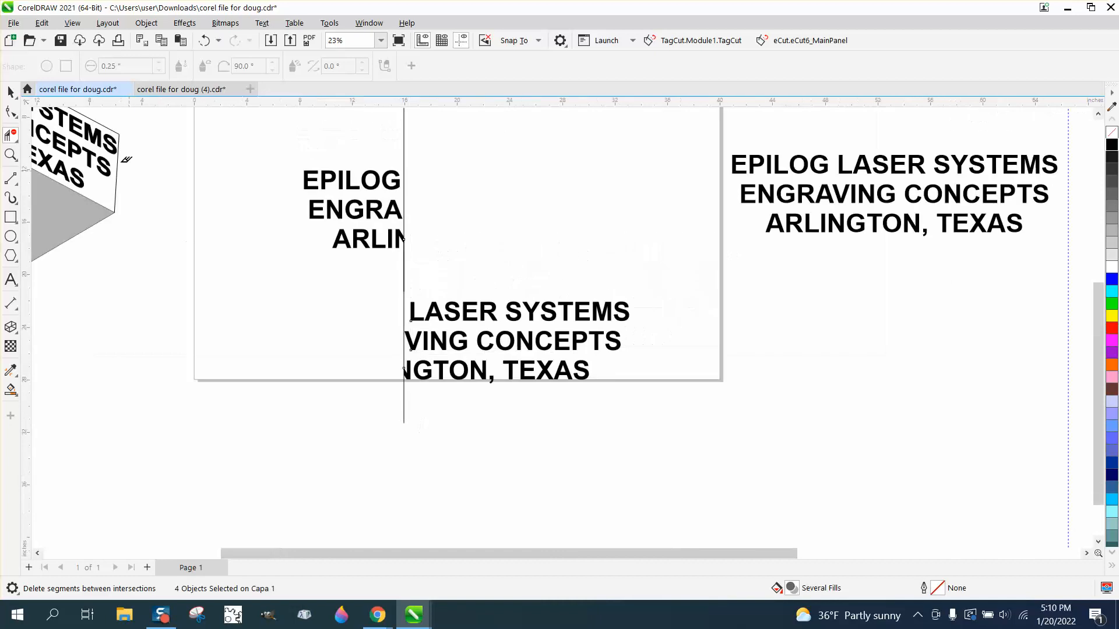
Step: Delete both pieces of the vertical cutting line
click(11, 92)
click(405, 176)
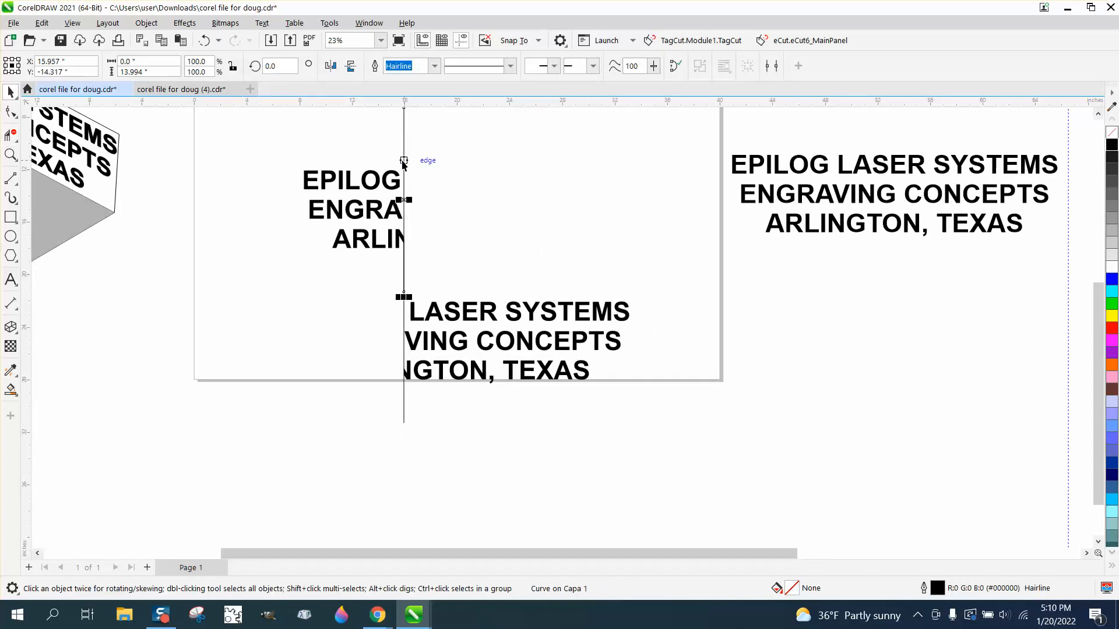
key(Delete)
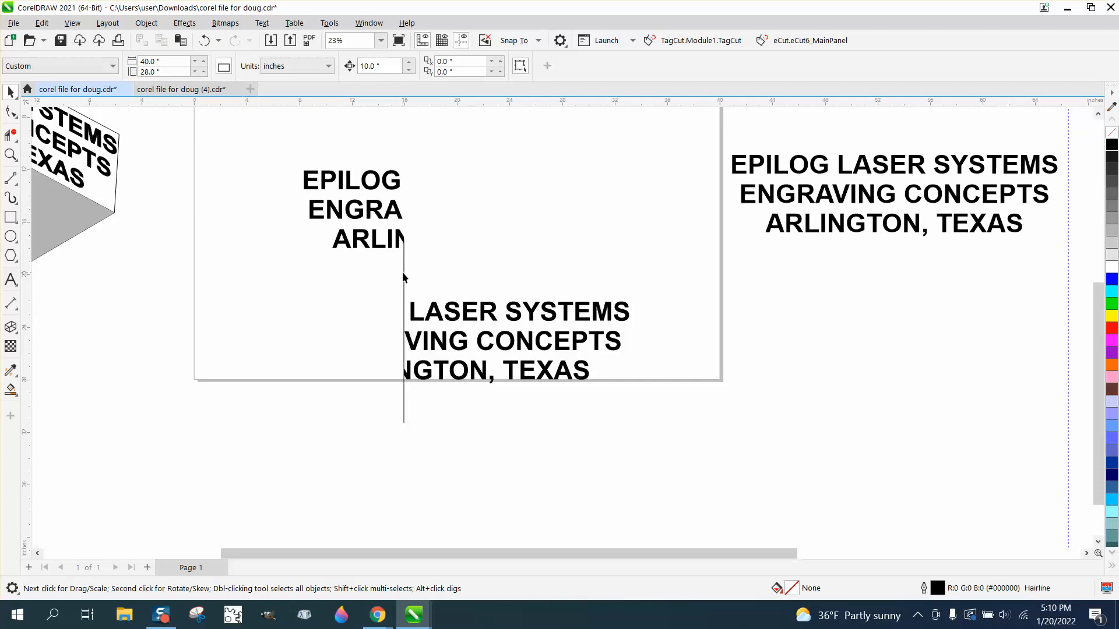
click(404, 277)
key(Delete)
Step: Group the three remaining right-hand text pieces of the lower copy
drag(447, 314, 472, 257)
click(204, 40)
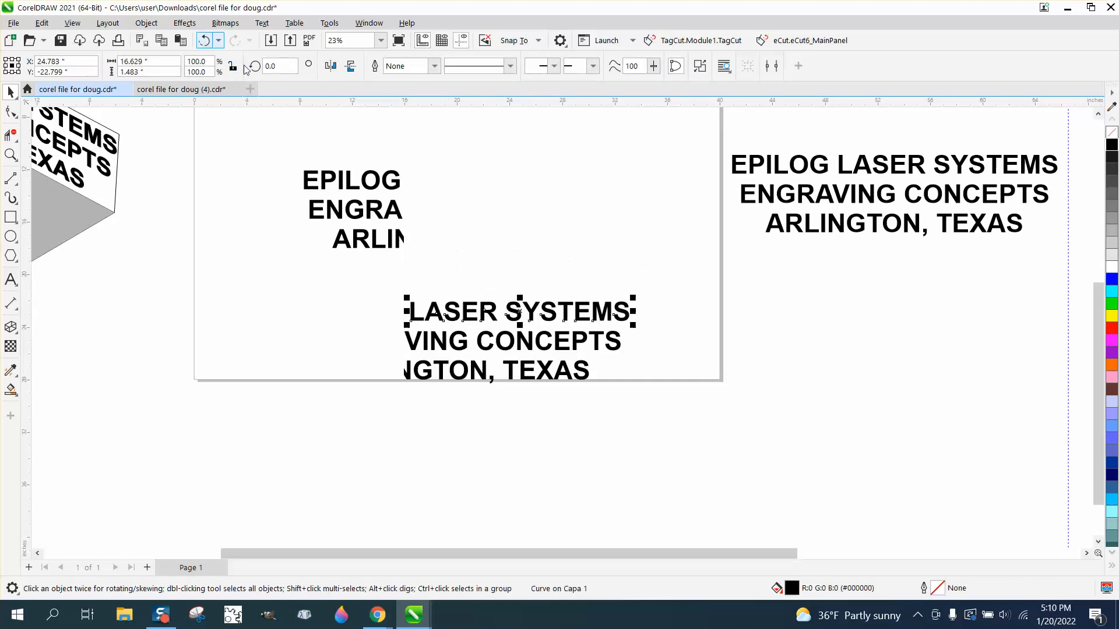
click(332, 229)
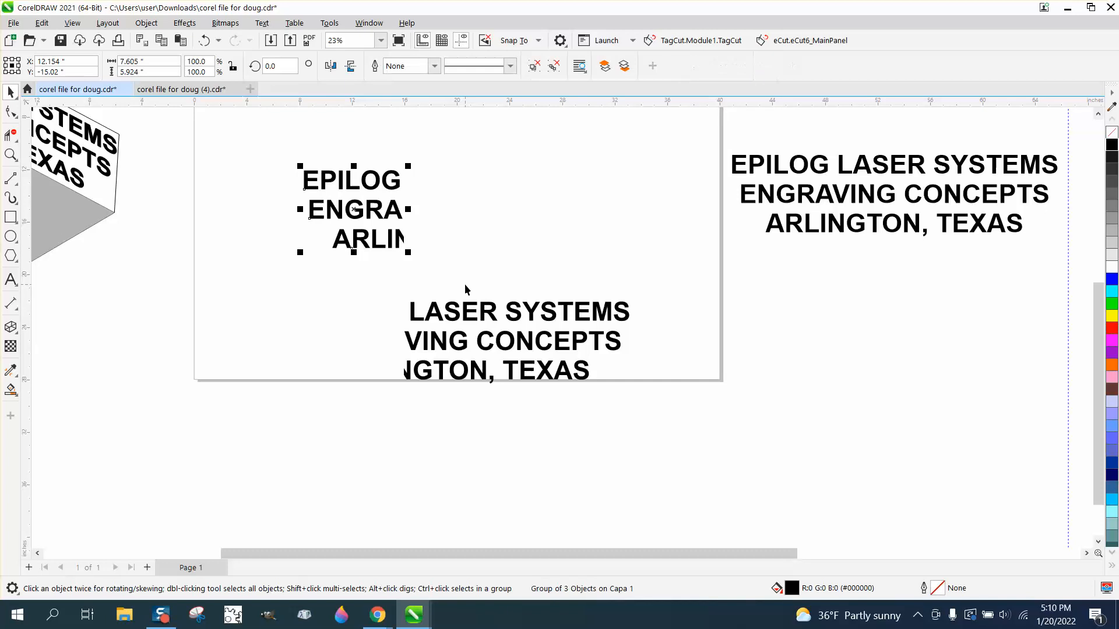
drag(383, 274, 702, 432)
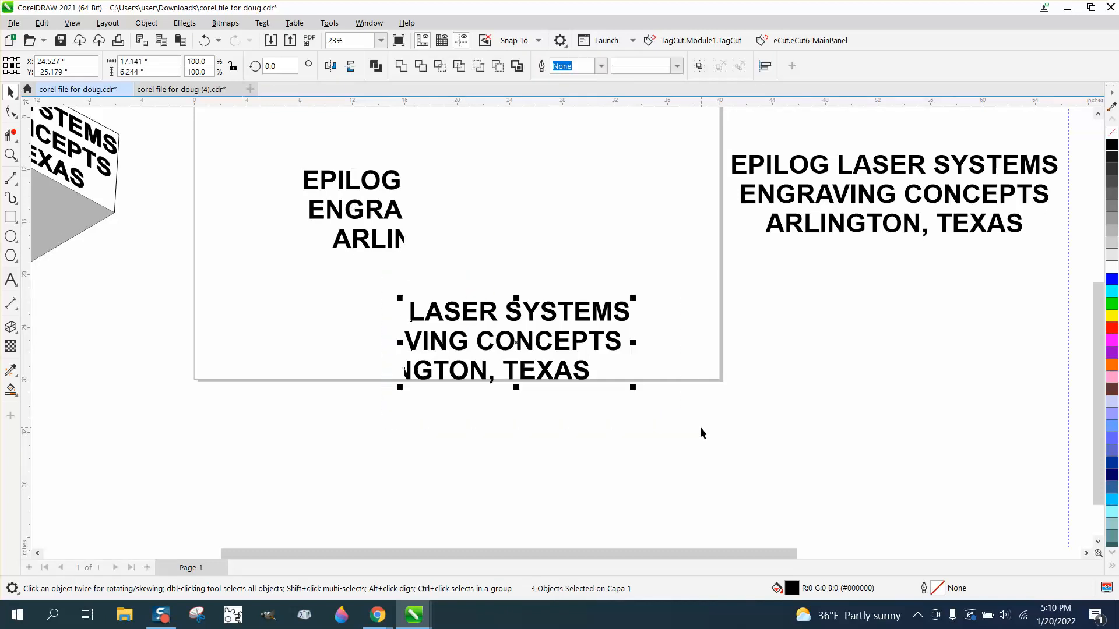
key(ctrl+g)
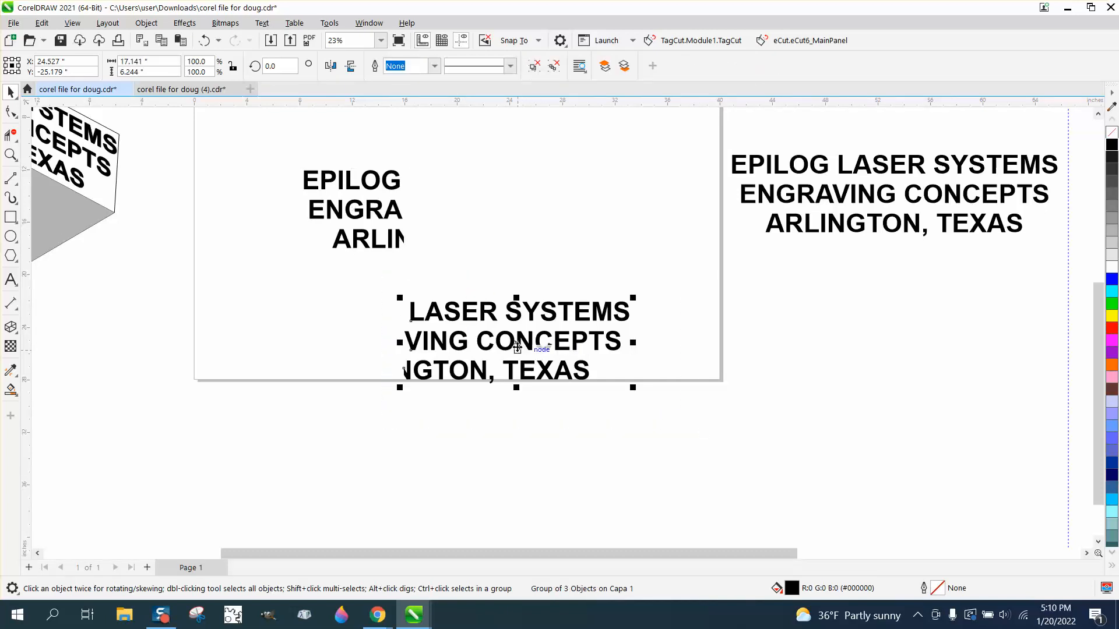
Step: Skew the right-hand text group downward to follow the box's right face
click(516, 344)
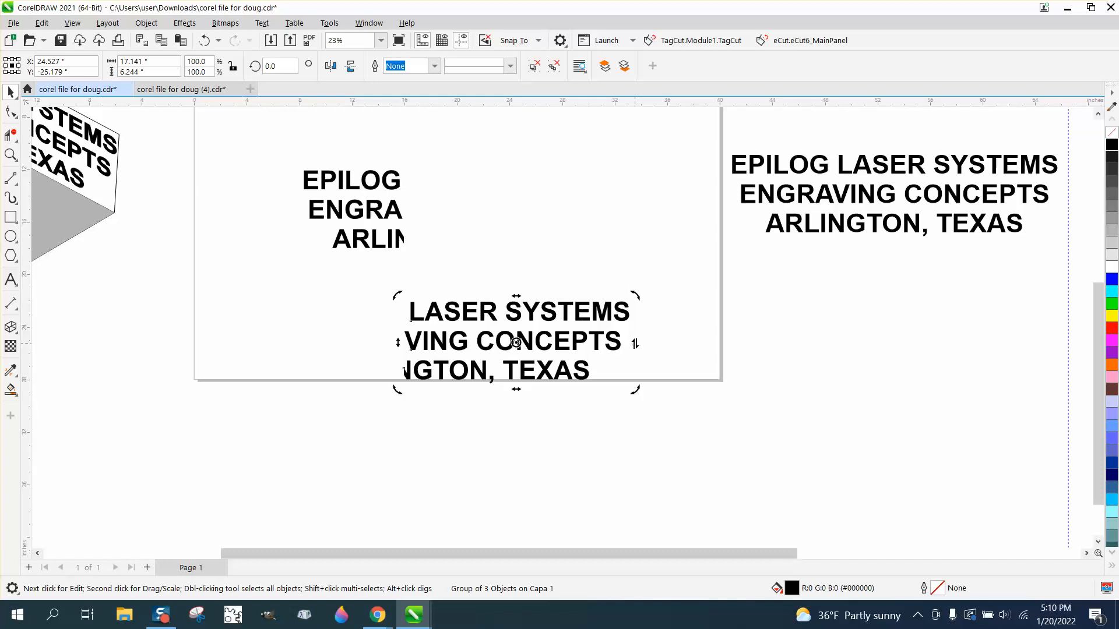
scroll(635, 344, down, 2)
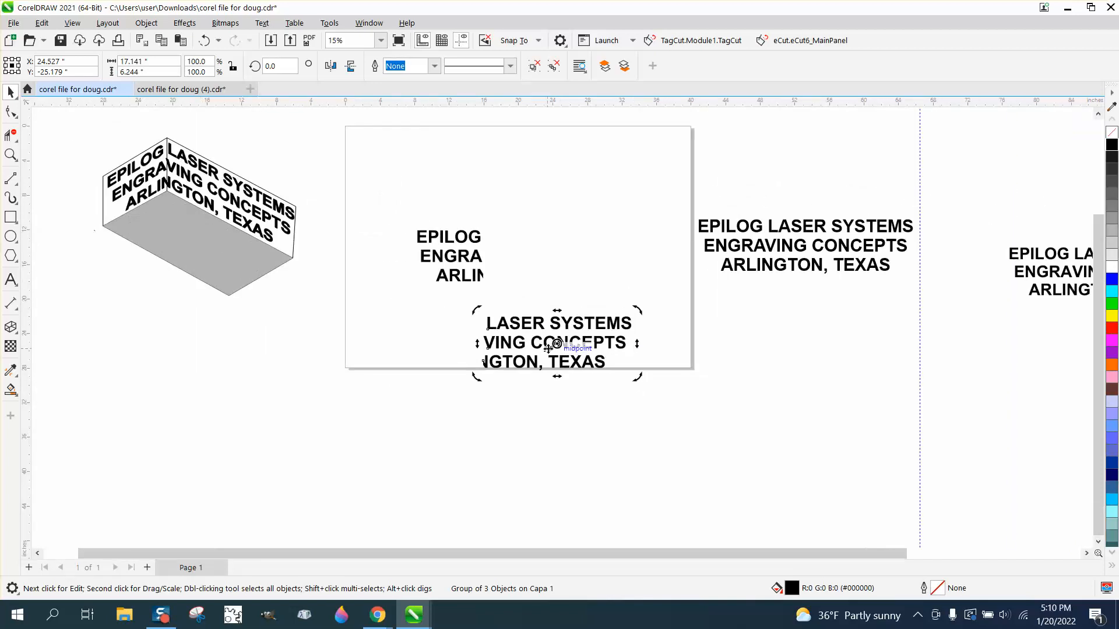
drag(638, 344, 632, 421)
Step: Skew the left-hand text group upward to follow the box's left face
click(452, 244)
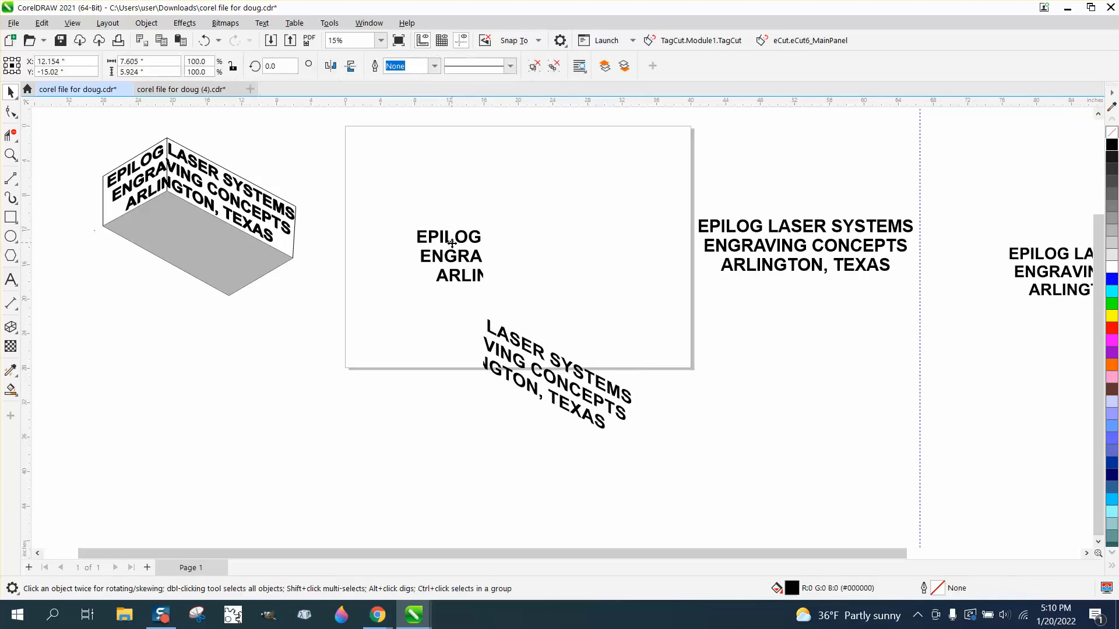
click(442, 251)
click(442, 251)
drag(413, 256, 411, 297)
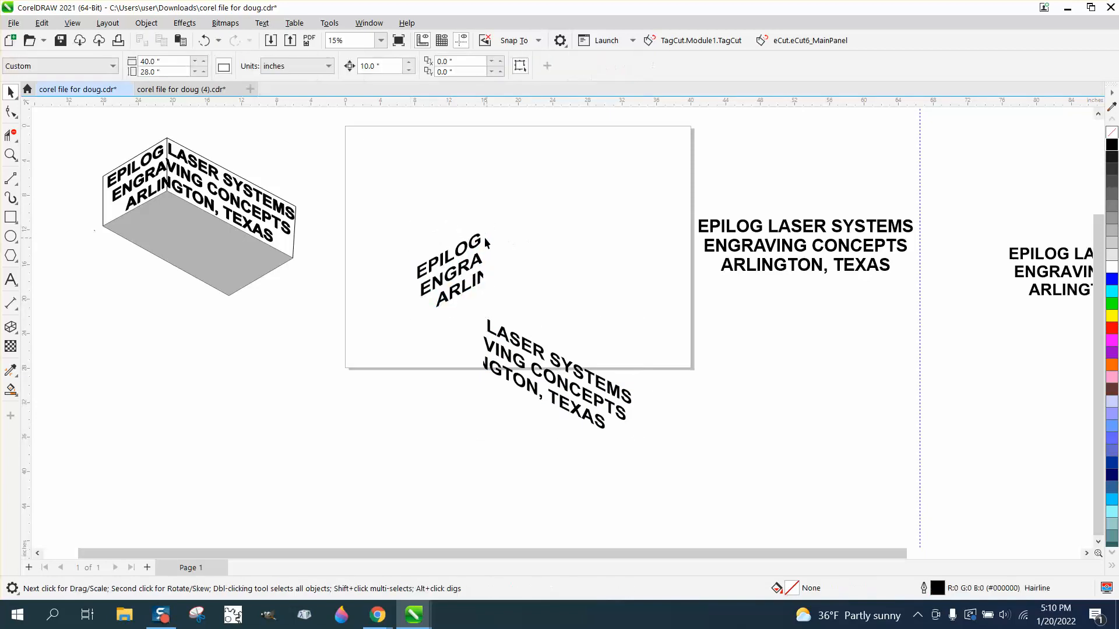
Step: Move the left text group so it meets the right group at the fold
drag(479, 242, 609, 432)
click(11, 155)
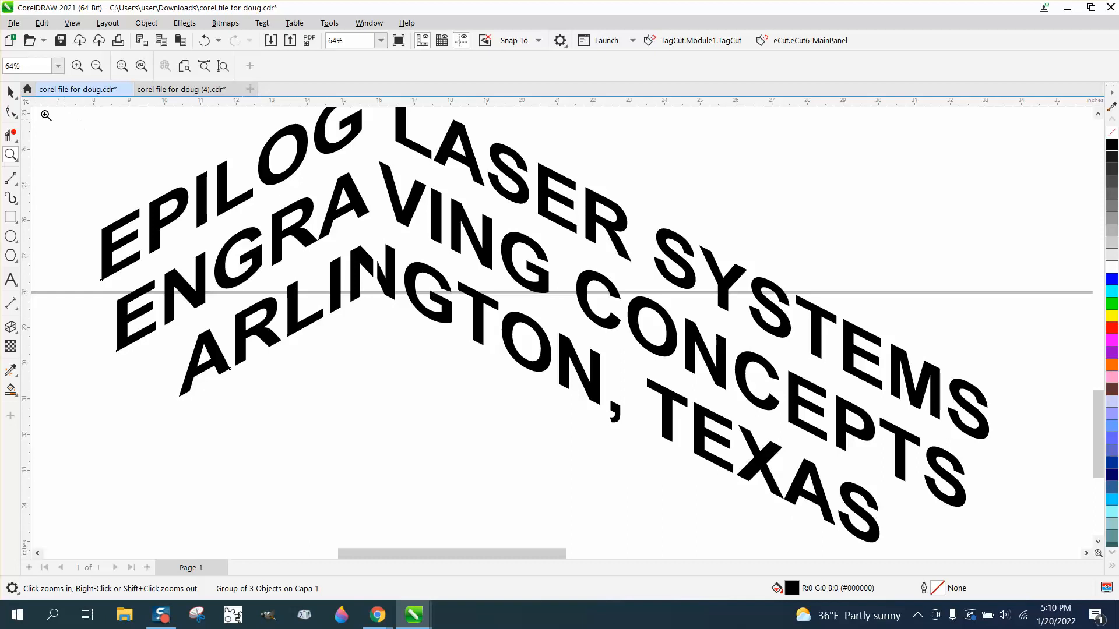
Step: Set the nudge distance to 0.02 inch and nudge the left text group three steps right and two down
click(11, 92)
click(183, 136)
double_click(380, 66)
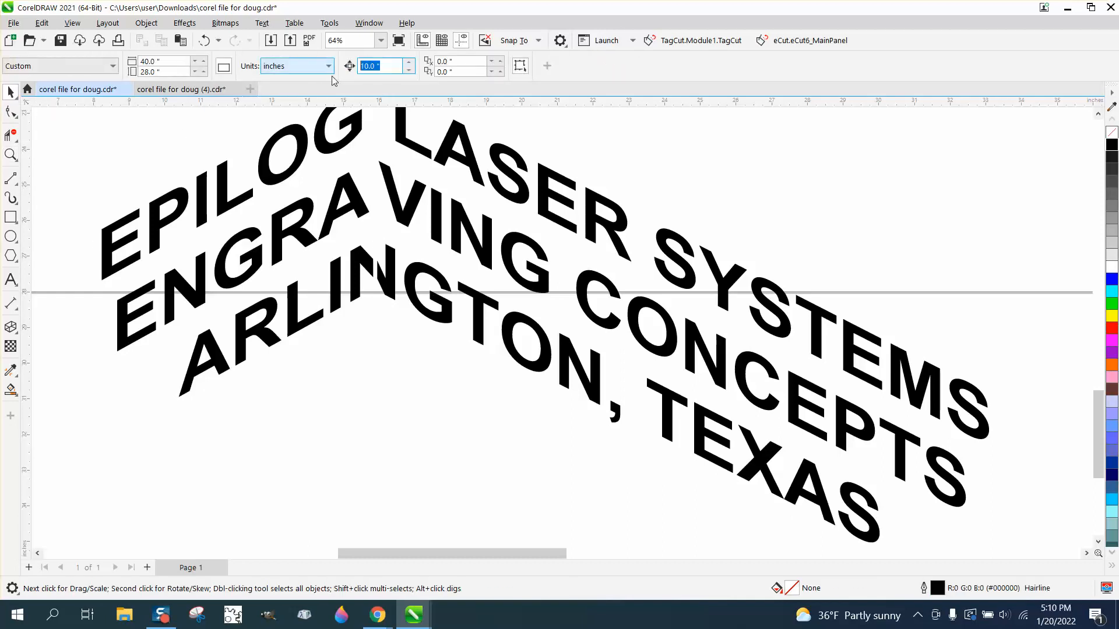
text(.02)
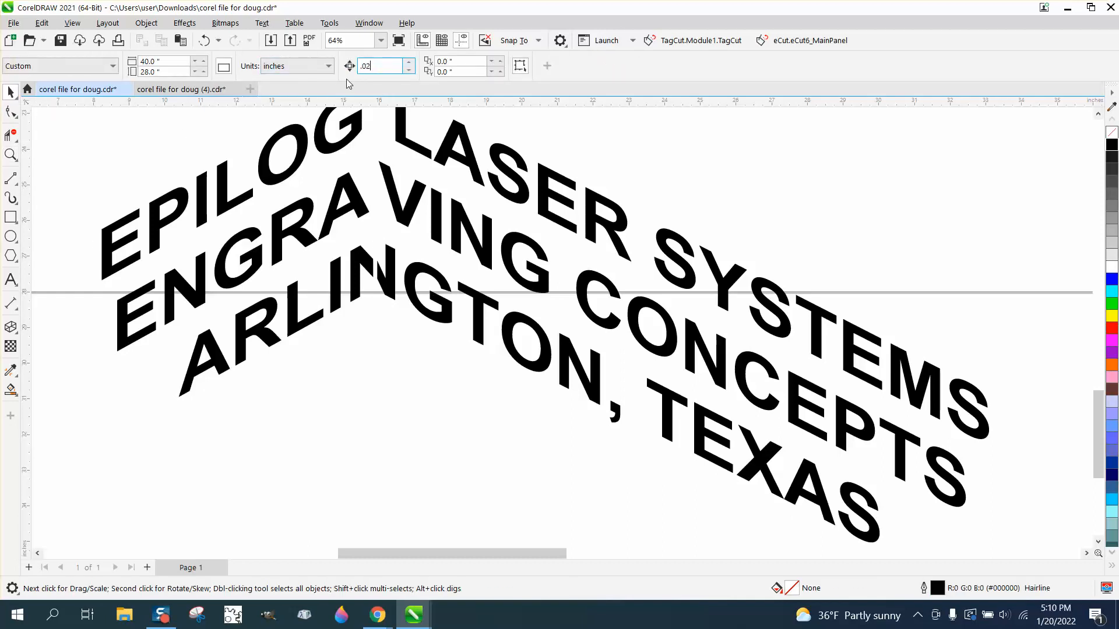
click(375, 270)
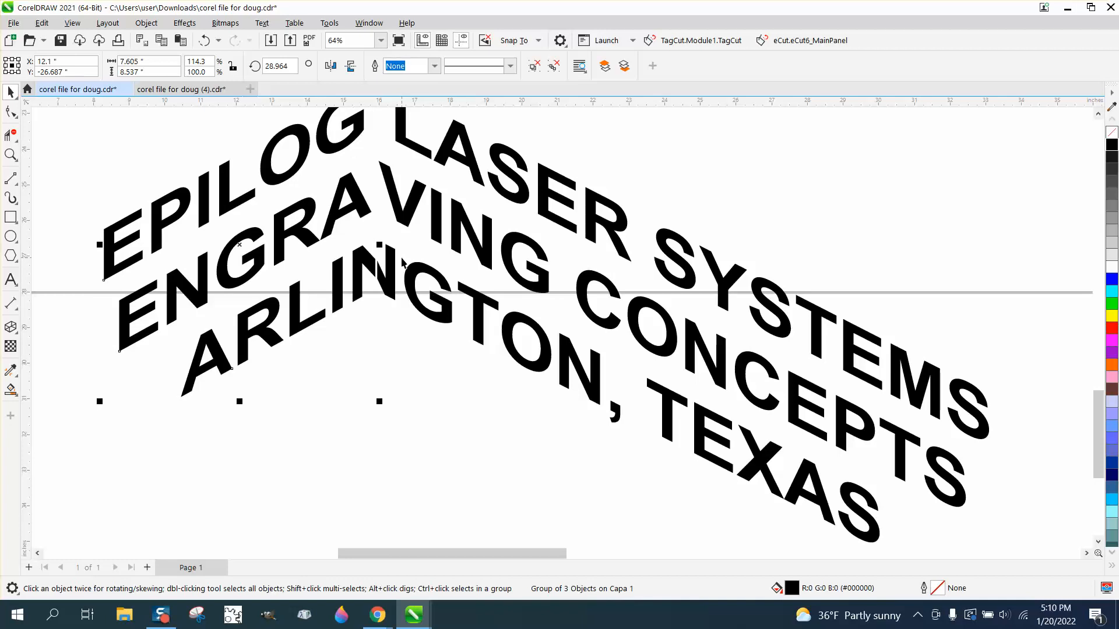
key(Right)
key(Right)
key(Right)
key(Down)
key(Down)
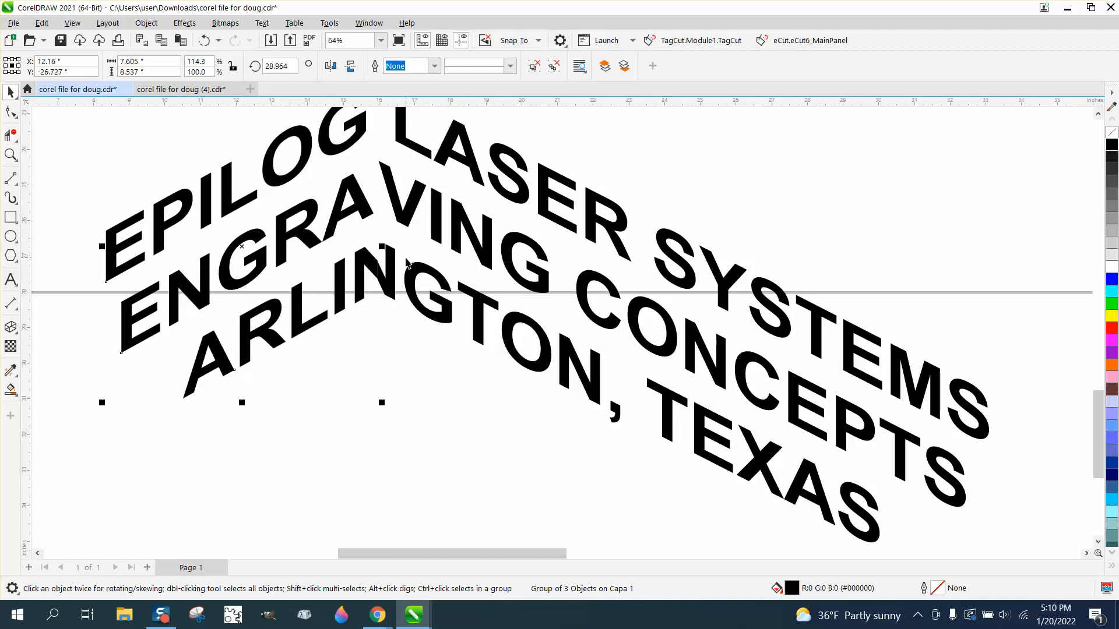
Step: Select both text groups and set them to no fill with a black outline
scroll(406, 260, down, 2)
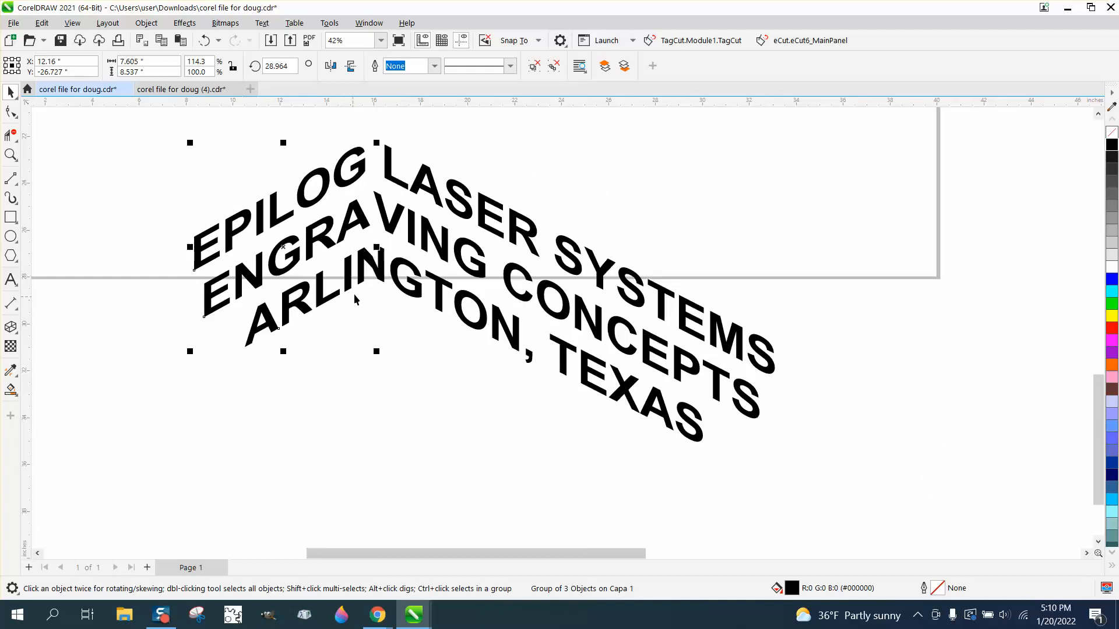
click(11, 155)
drag(349, 229, 457, 328)
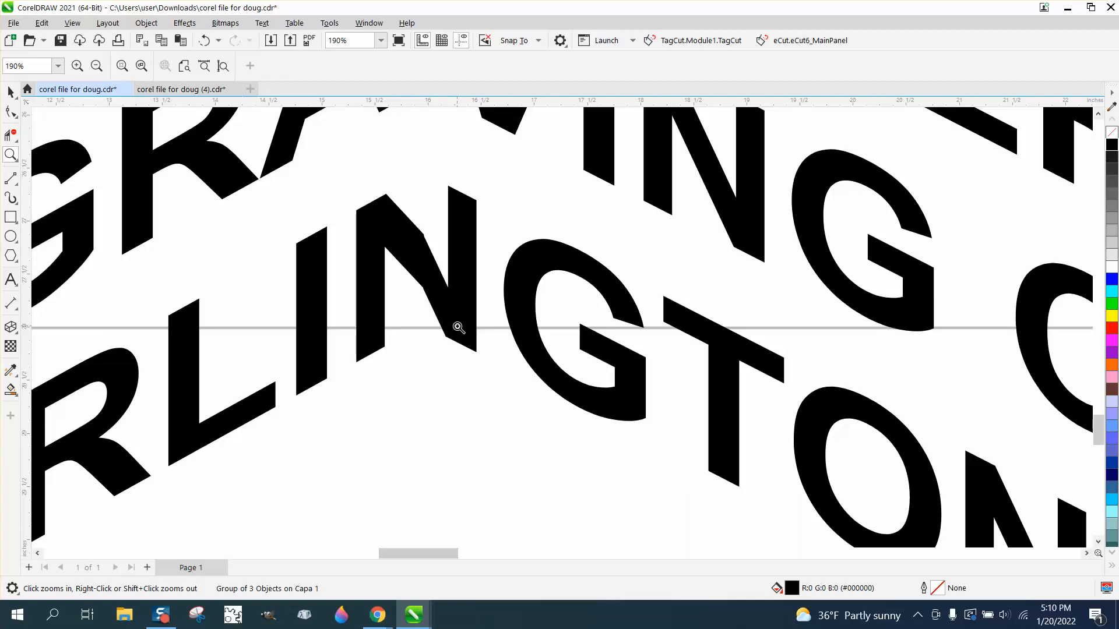
scroll(458, 327, down, 5)
click(10, 92)
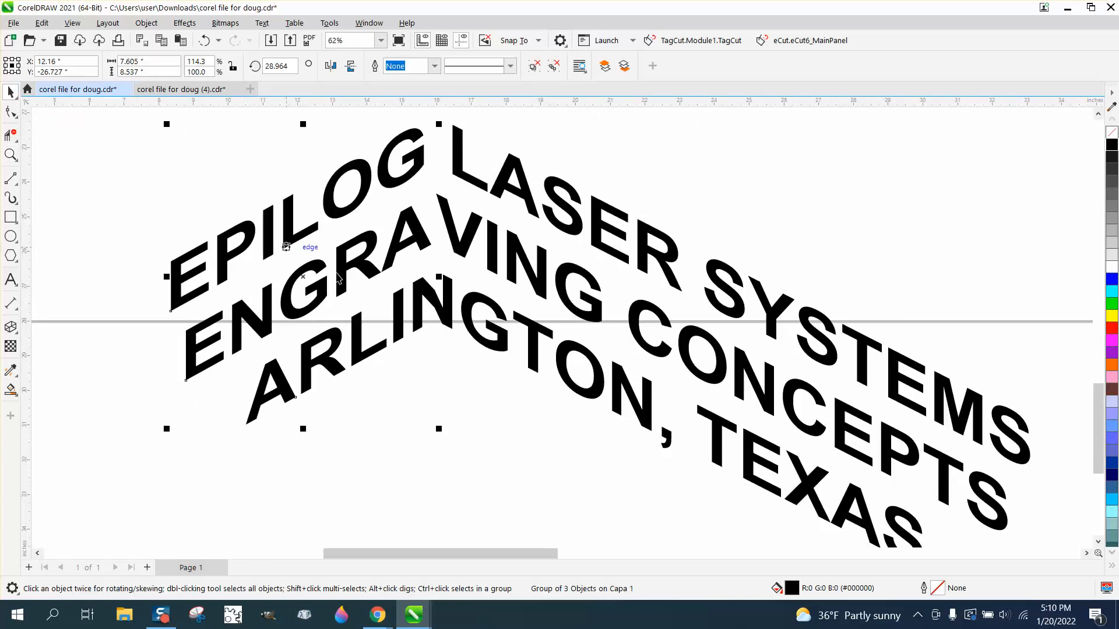
scroll(238, 224, down, 2)
drag(178, 155, 942, 527)
click(1112, 132)
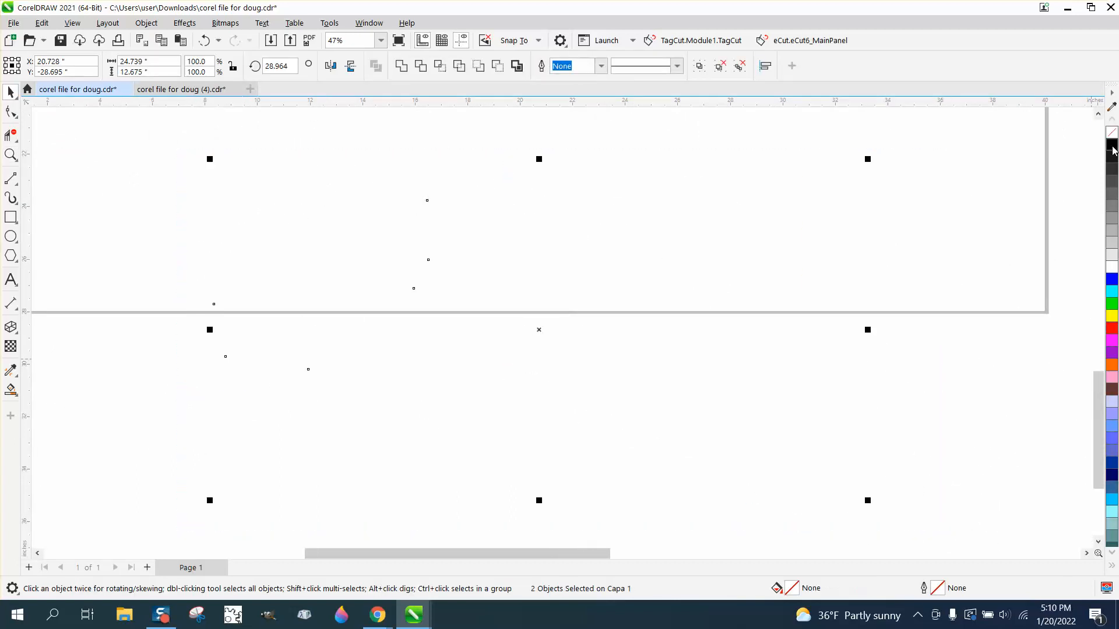
right_click(1112, 144)
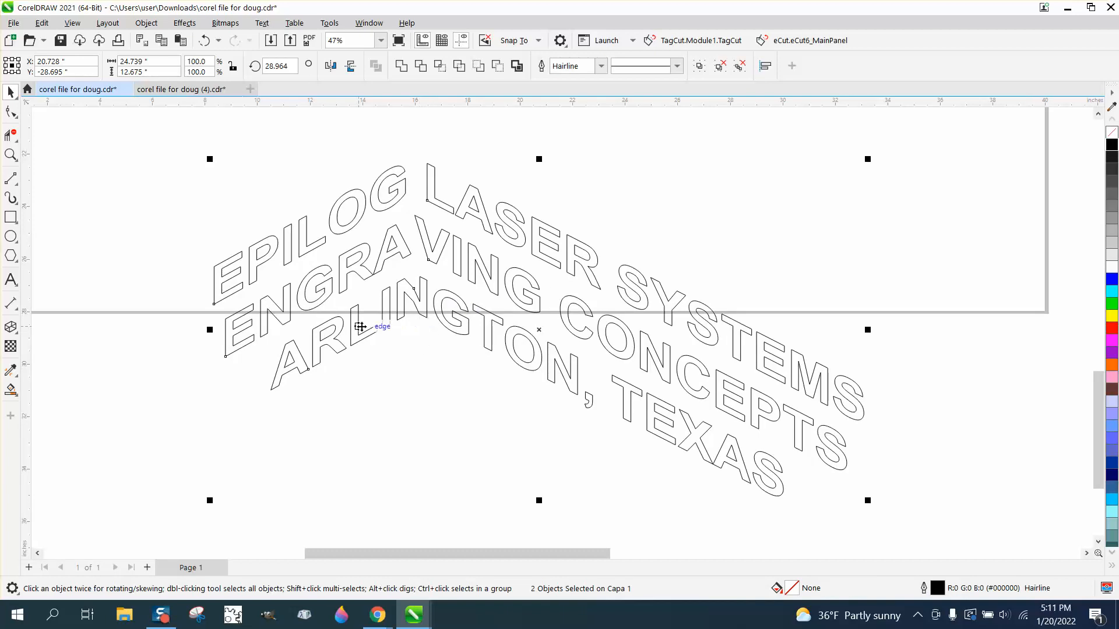
Step: Zoom in closely on the outline seam at the N of ARLINGTON to inspect the join
click(10, 155)
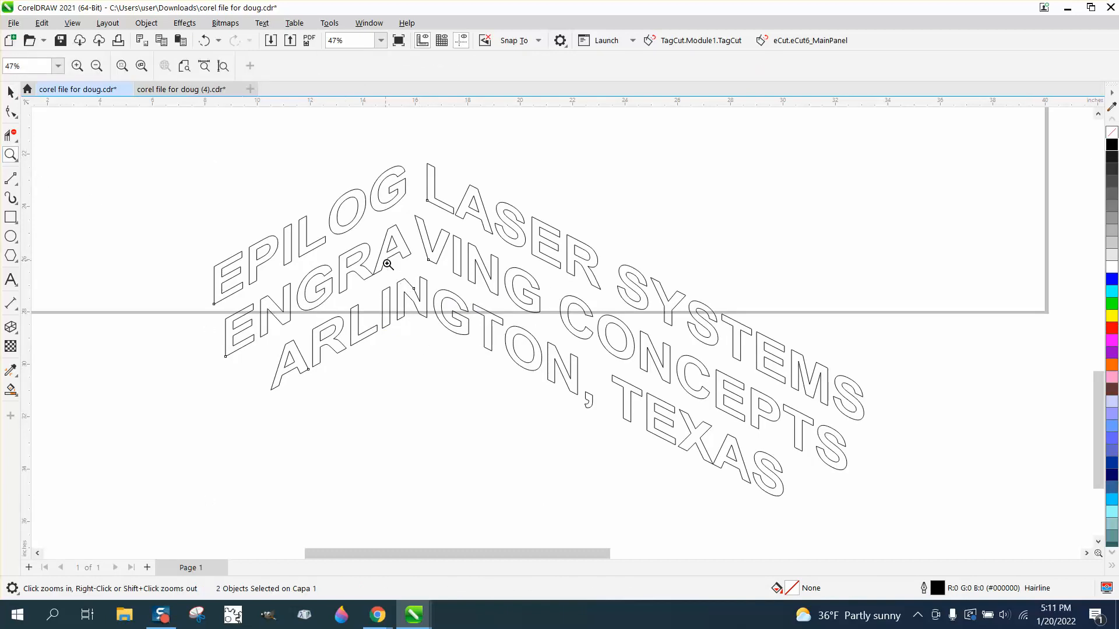
drag(387, 260, 486, 363)
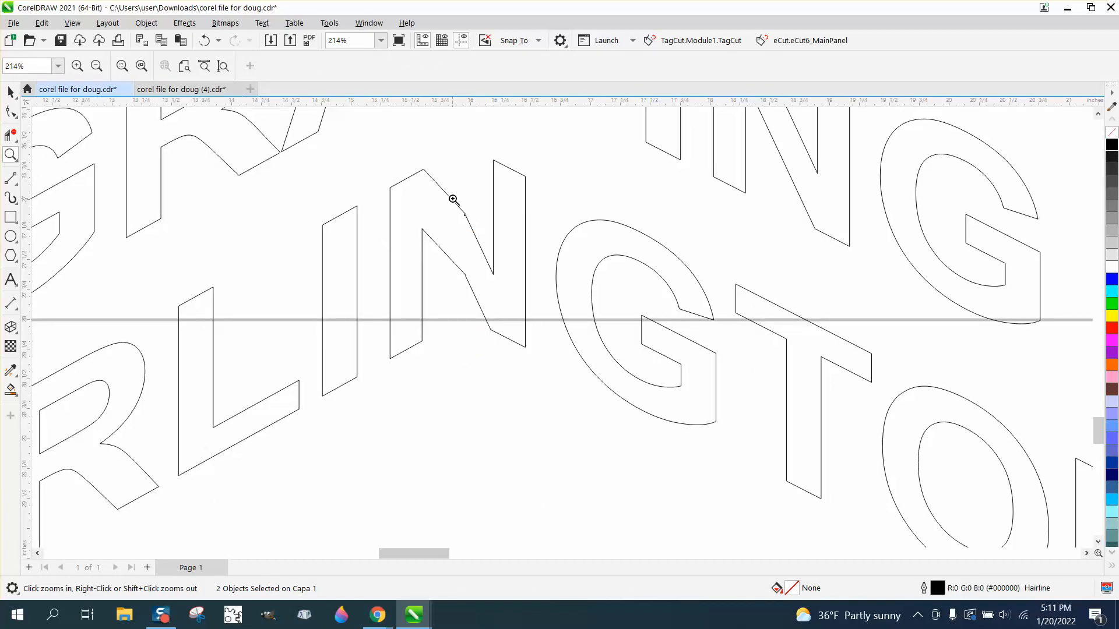
drag(454, 199, 489, 244)
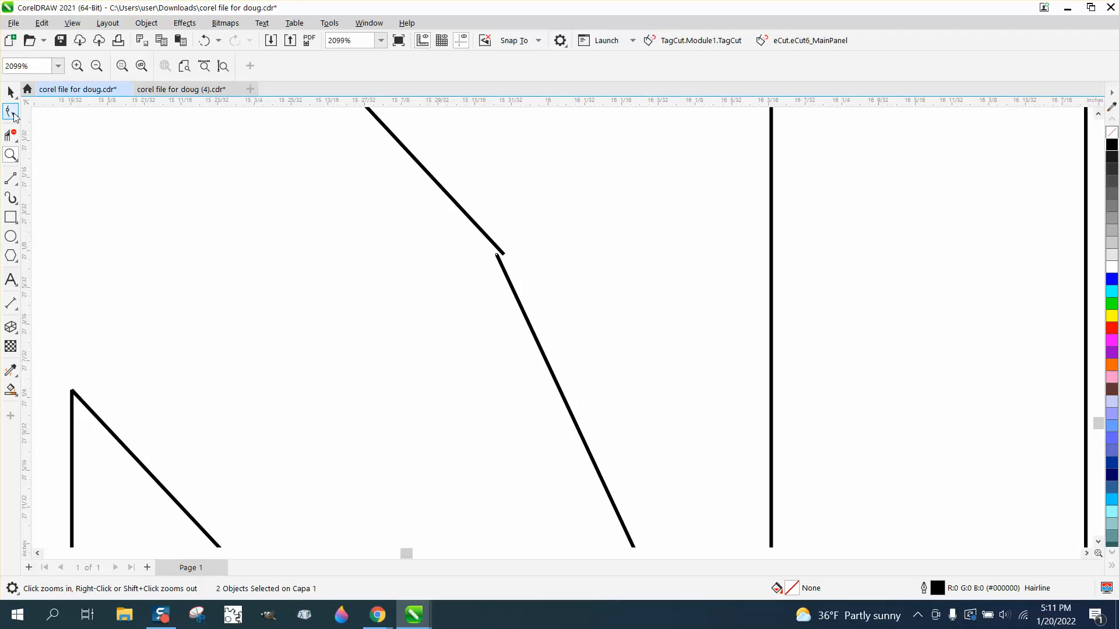
click(11, 112)
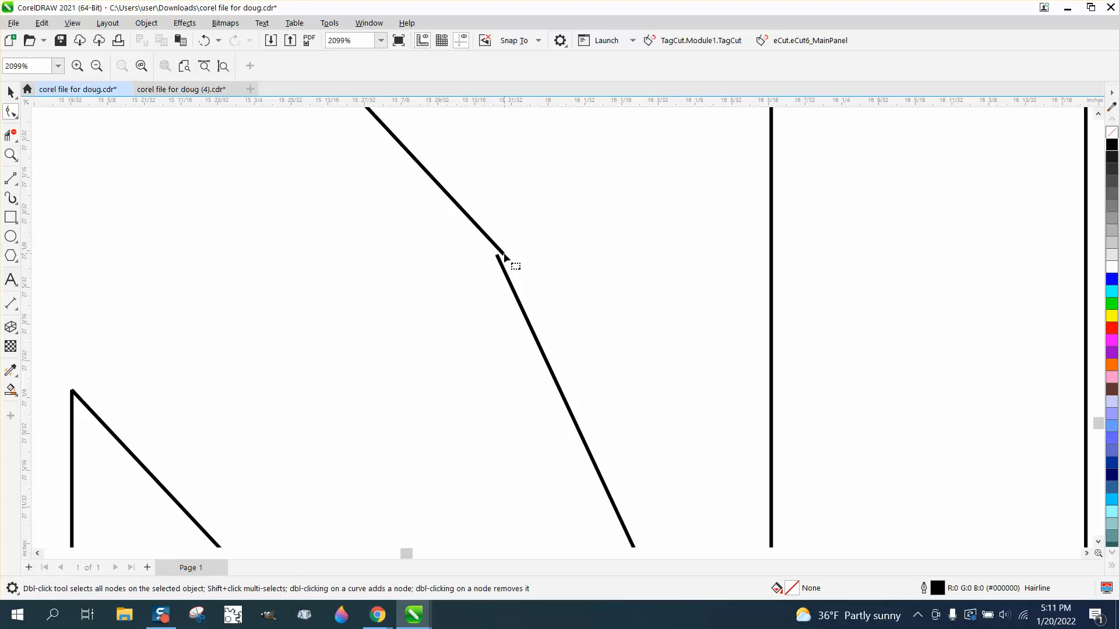
scroll(505, 255, down, 5)
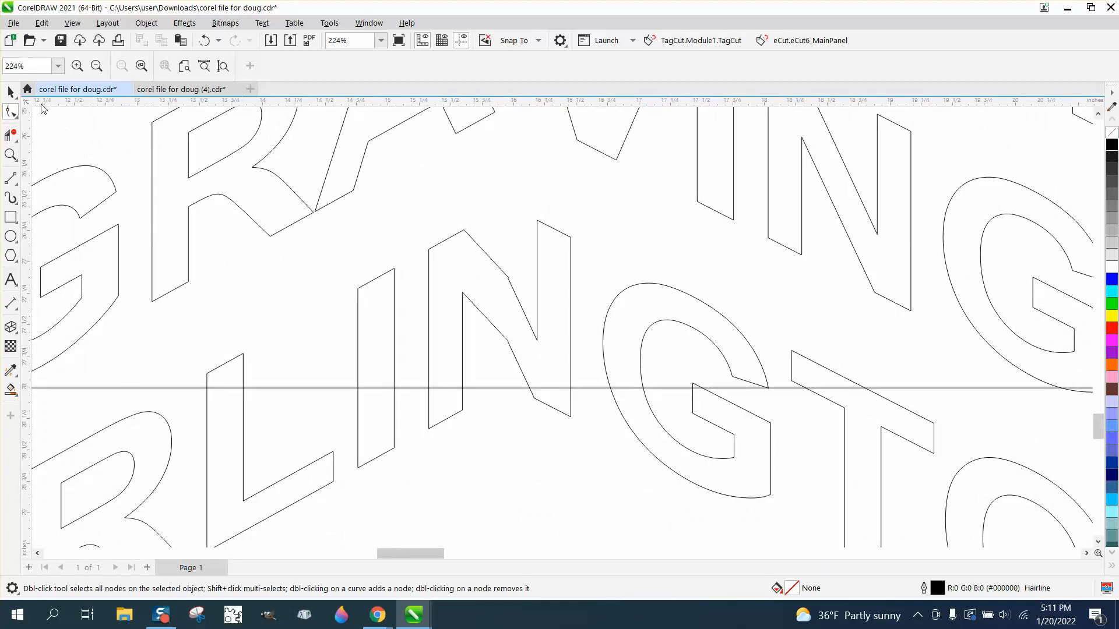
Step: Ungroup the left text group
click(10, 91)
click(453, 307)
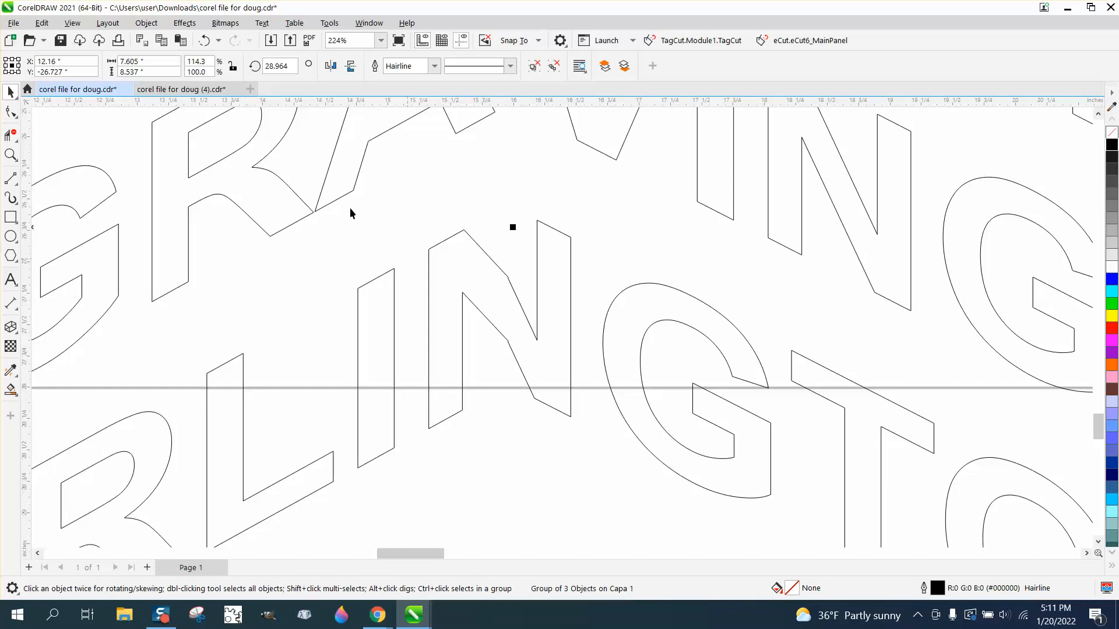
click(147, 23)
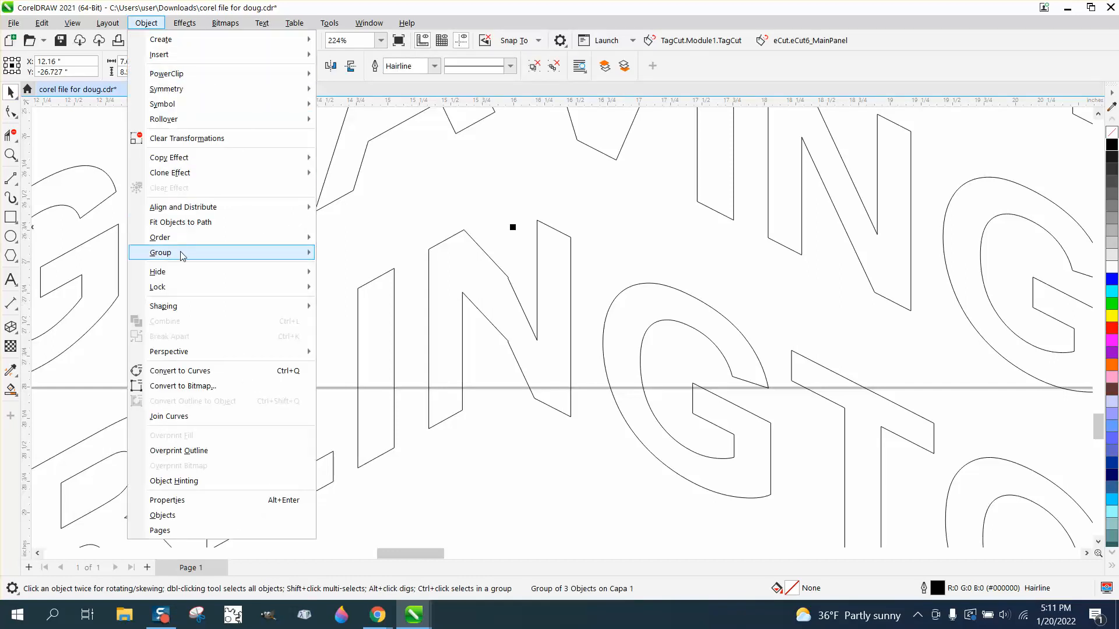
mouse_move(180, 252)
click(365, 270)
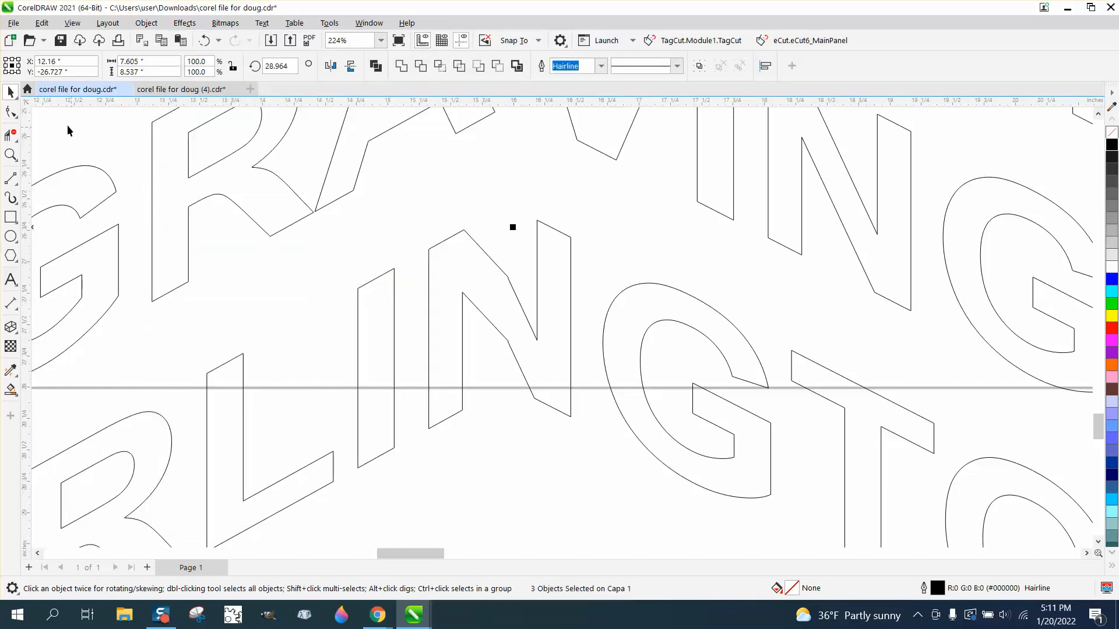
Step: Inspect the nodes of the split N in ARLINGTON where the two halves meet at the fold
click(10, 112)
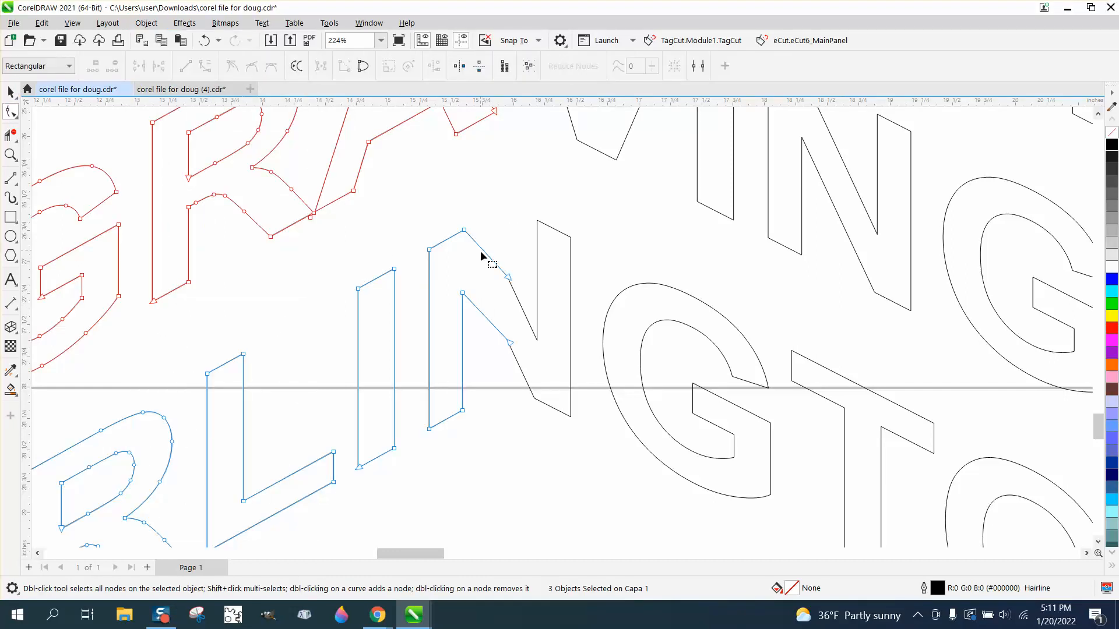
click(10, 154)
drag(434, 225, 659, 405)
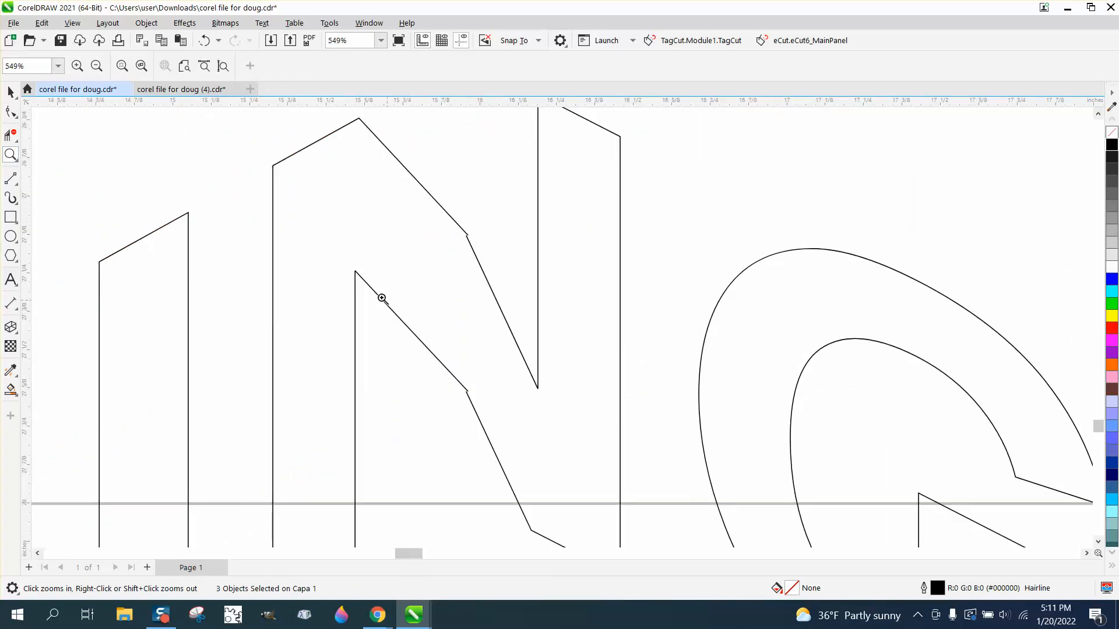
click(13, 113)
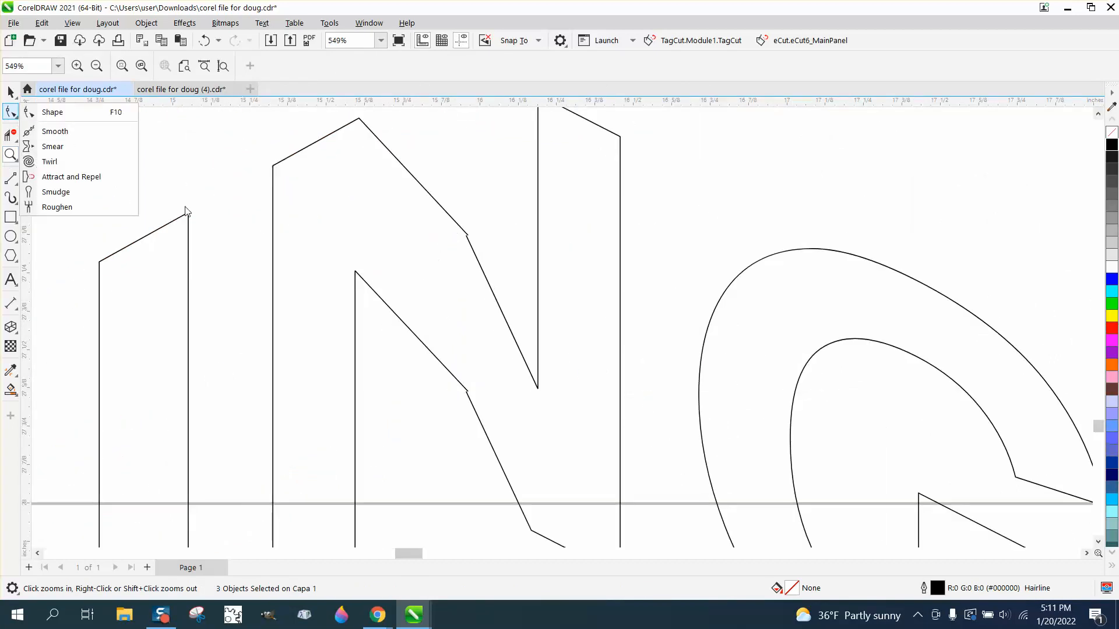
click(115, 115)
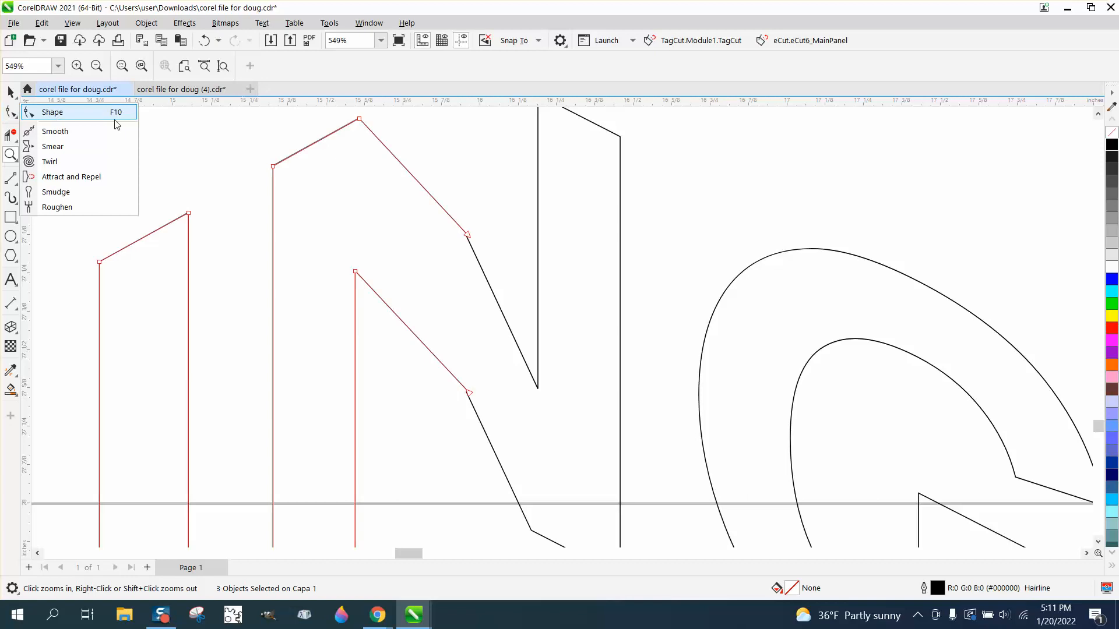
click(468, 236)
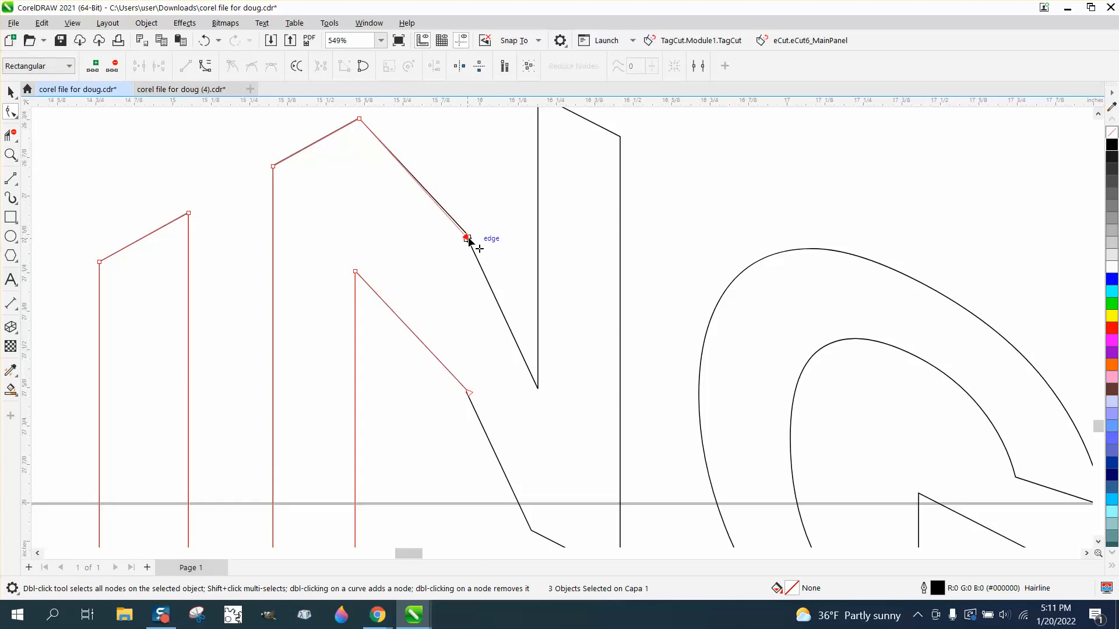
click(470, 393)
scroll(408, 342, down, 2)
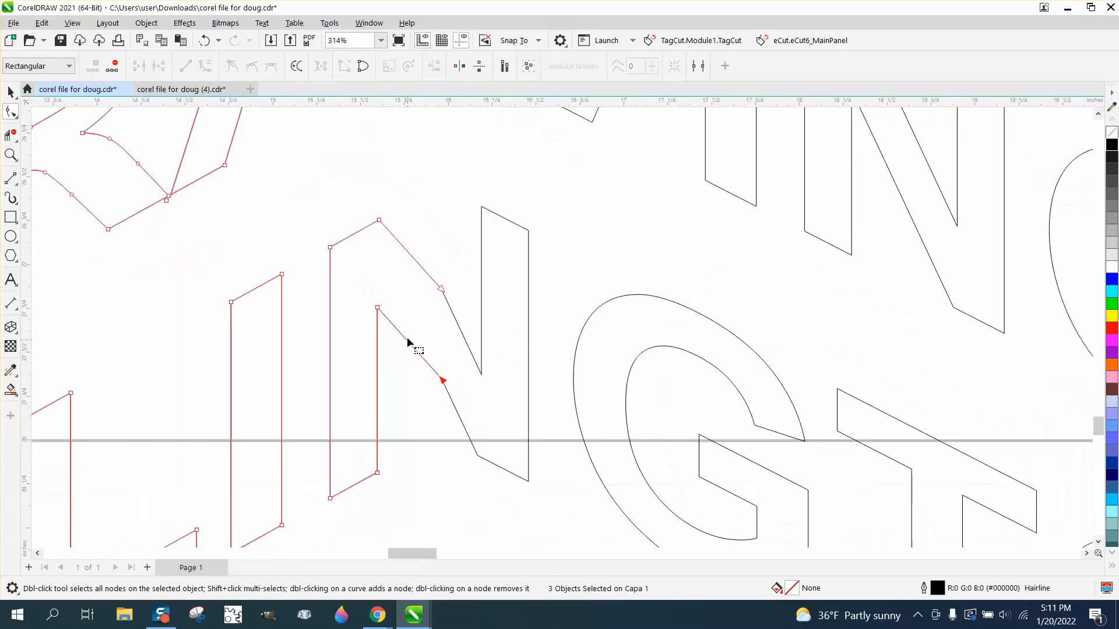
scroll(407, 343, down, 1)
Step: Draw a rectangle around the split N, then smart-fill the N inside it and undo that fill
key(F6)
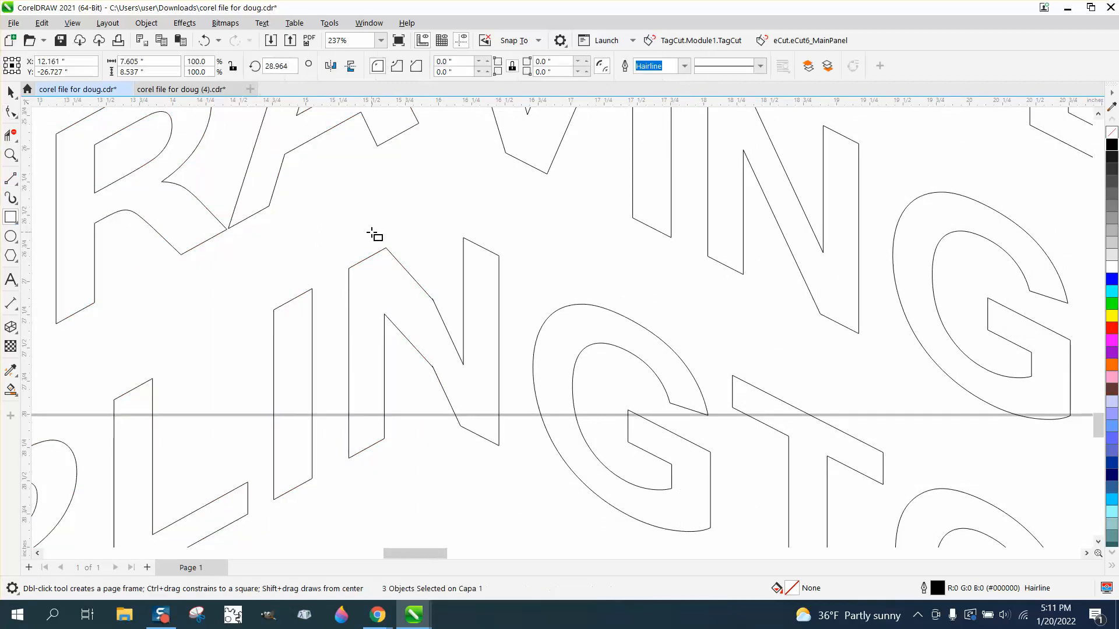
drag(313, 220, 594, 487)
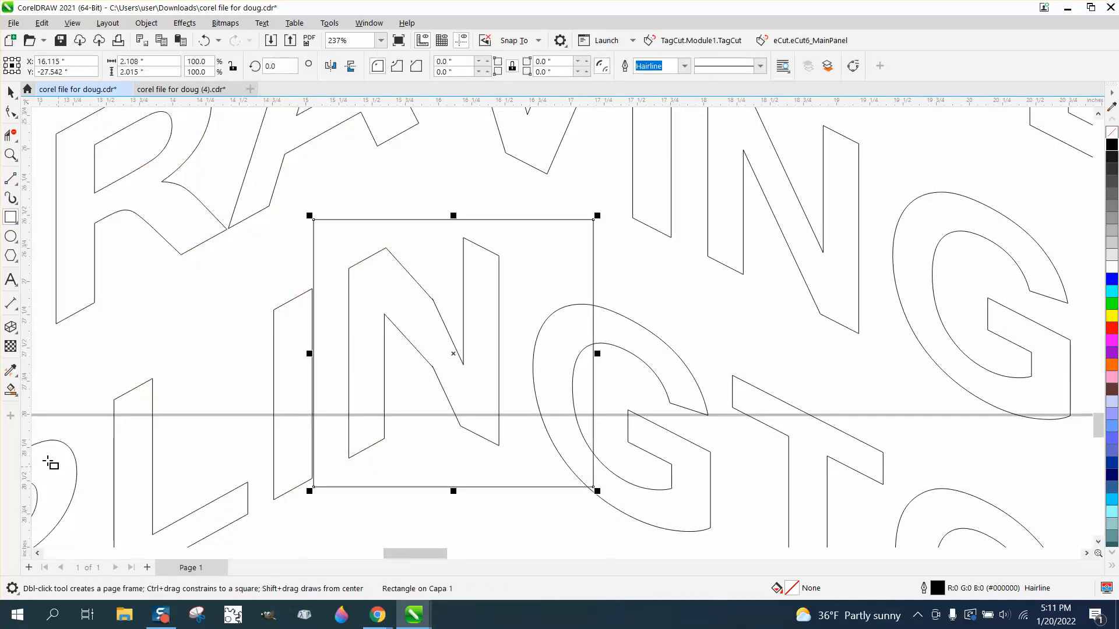
click(12, 390)
click(362, 343)
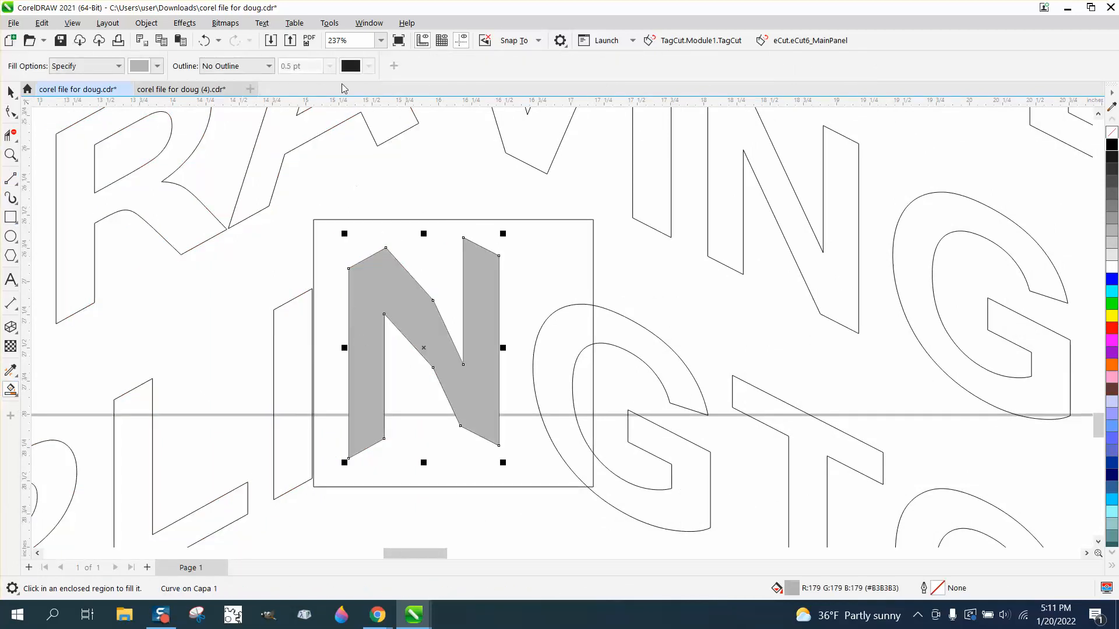
click(204, 40)
Step: Set the nudge distance to 2 inches
scroll(408, 272, down, 2)
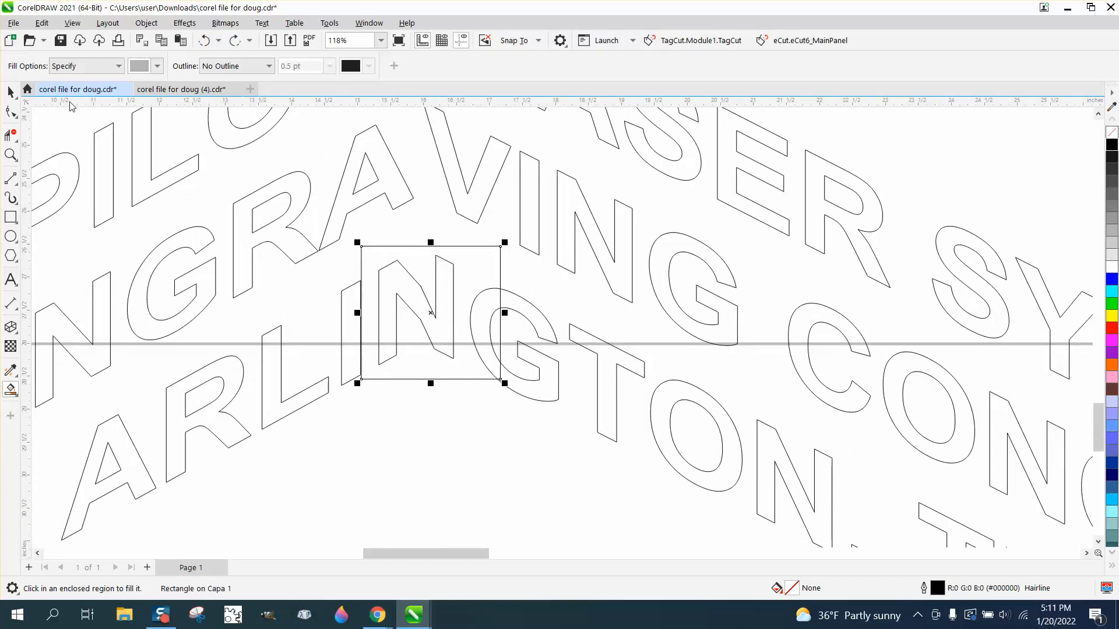
click(11, 92)
click(914, 139)
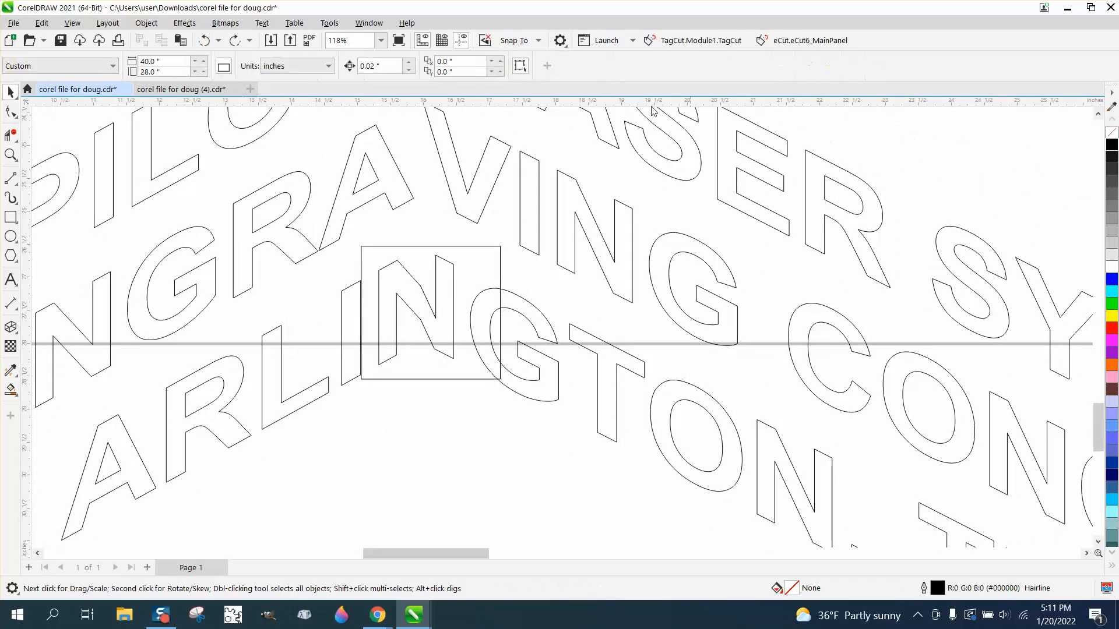
click(401, 66)
text(2)
Step: Smart-fill the N inside the rectangle and nudge the new N shape down 2 inches
click(10, 389)
click(394, 288)
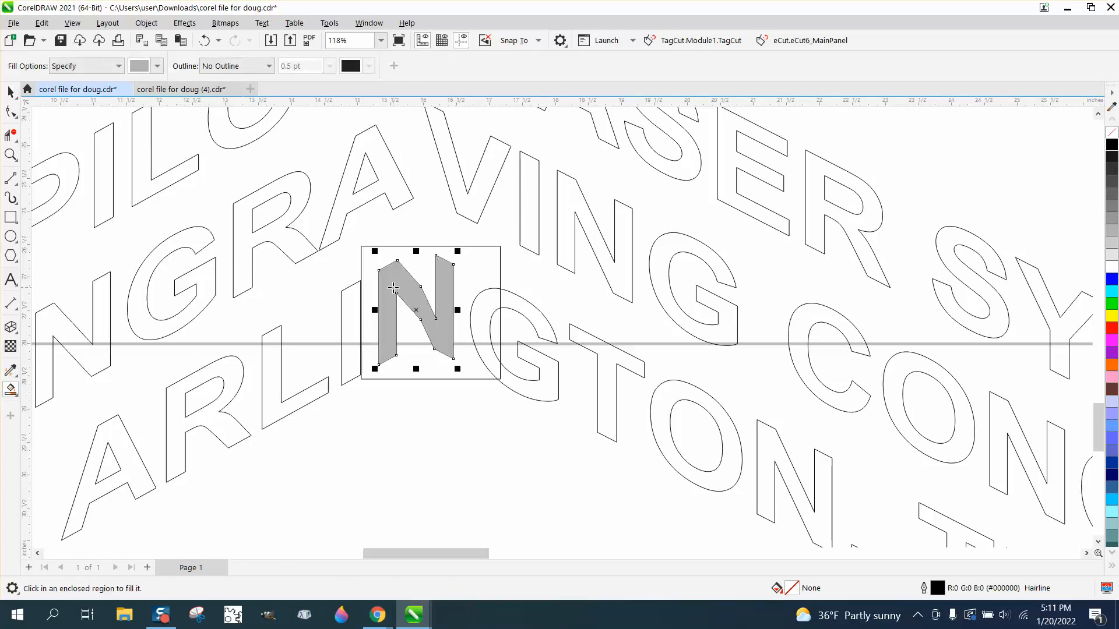
key(Down)
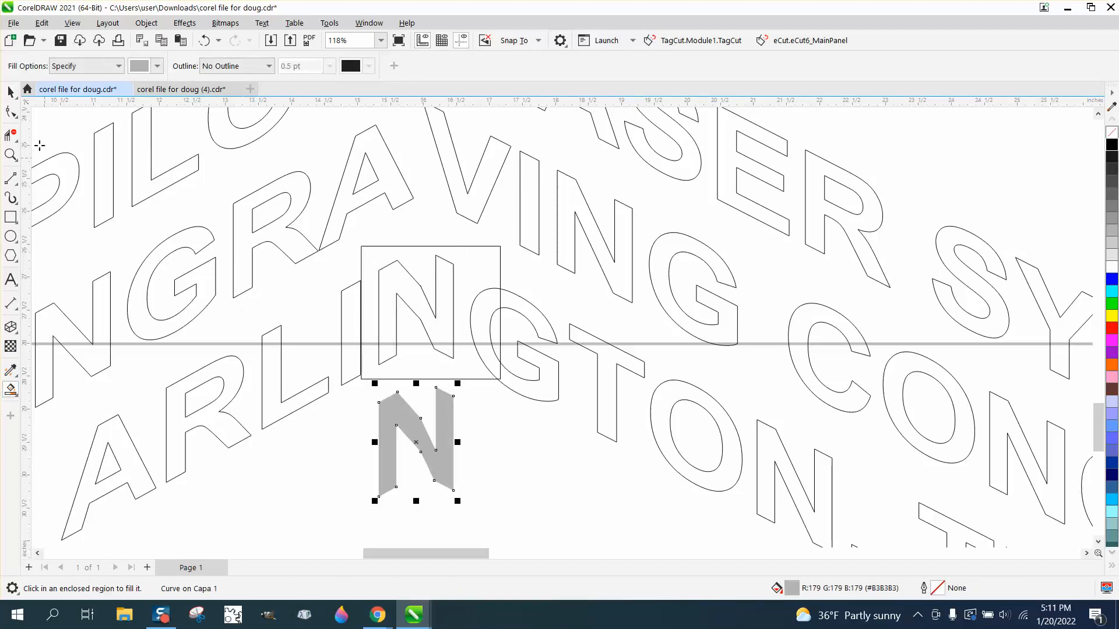
Step: Delete the rectangle drawn around the N
click(10, 92)
click(461, 248)
click(461, 247)
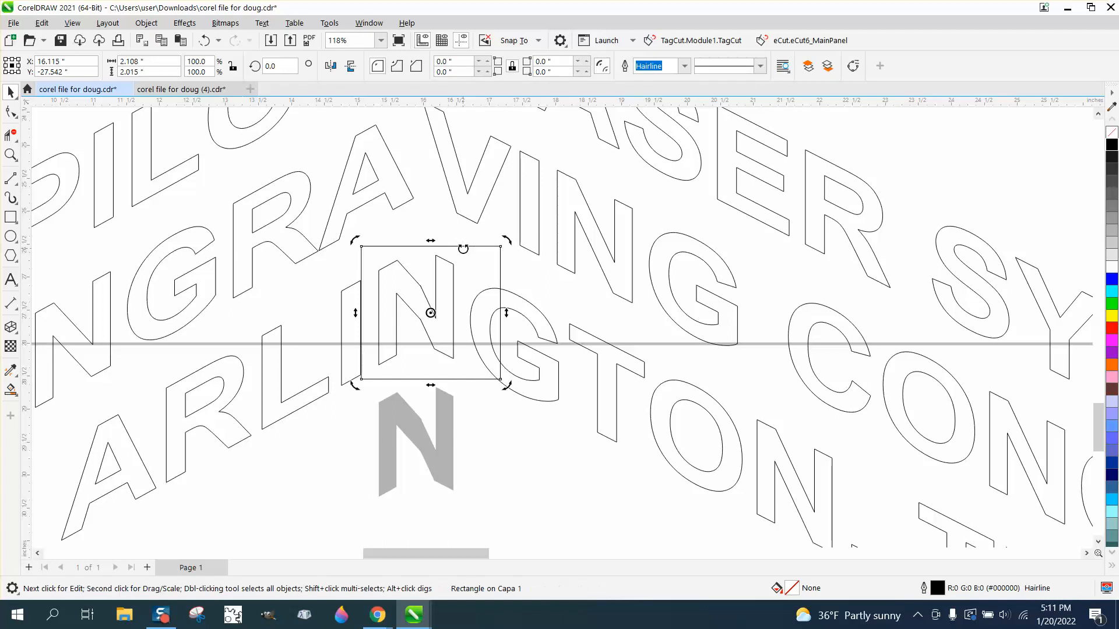
key(Delete)
Step: Remove the original split N from ARLINGTON with the Virtual Segment Delete tool
click(451, 266)
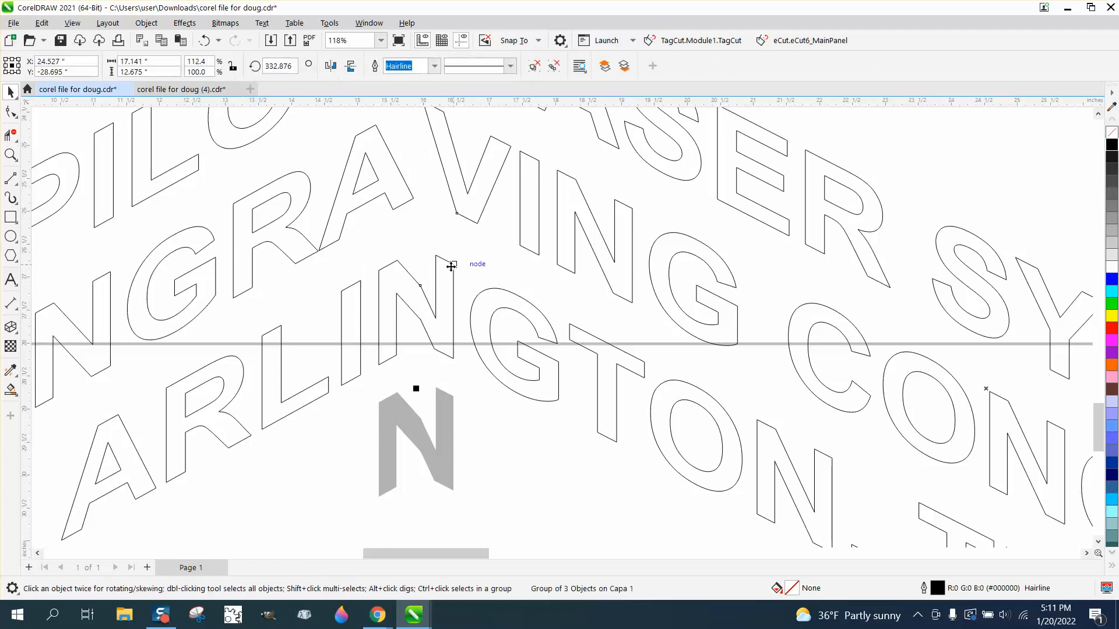
click(10, 136)
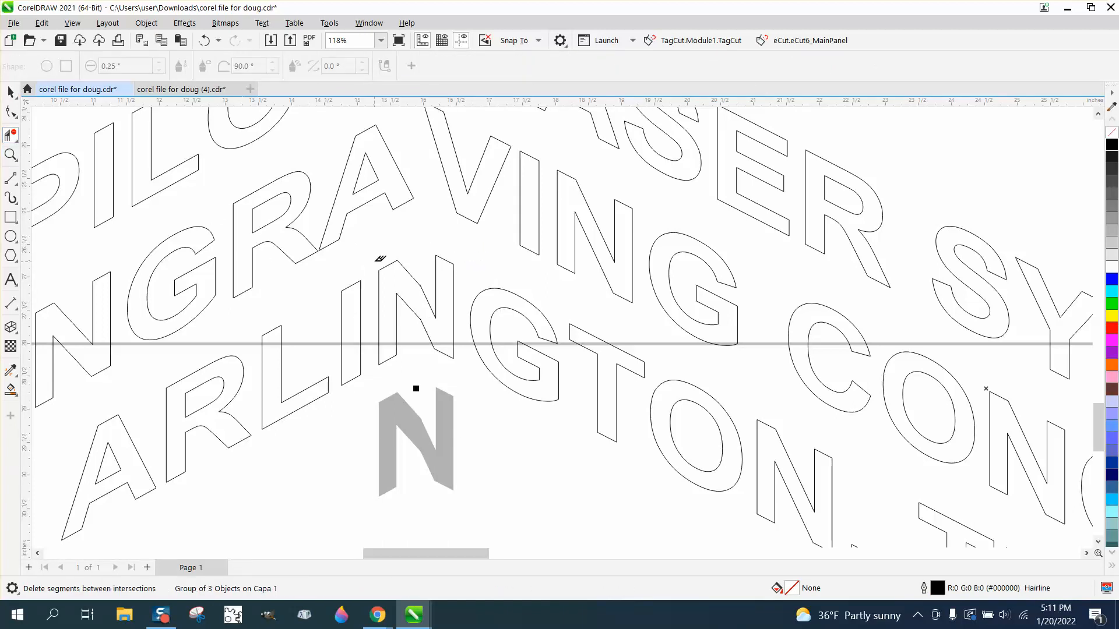
click(402, 324)
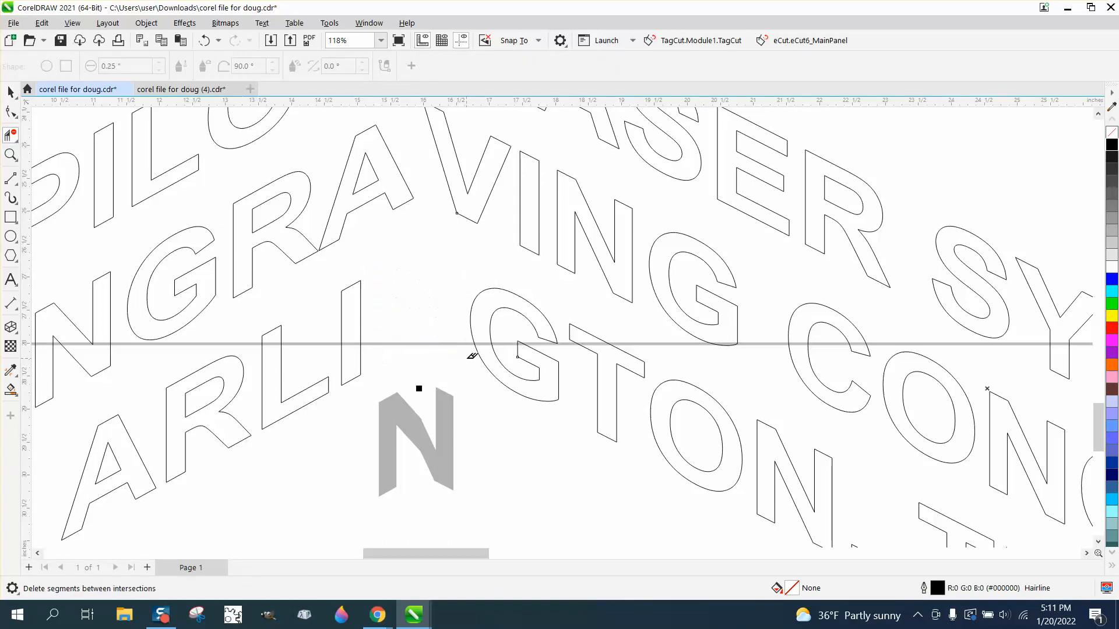
Step: Give the new N shape no fill and a black outline
key(space)
click(442, 402)
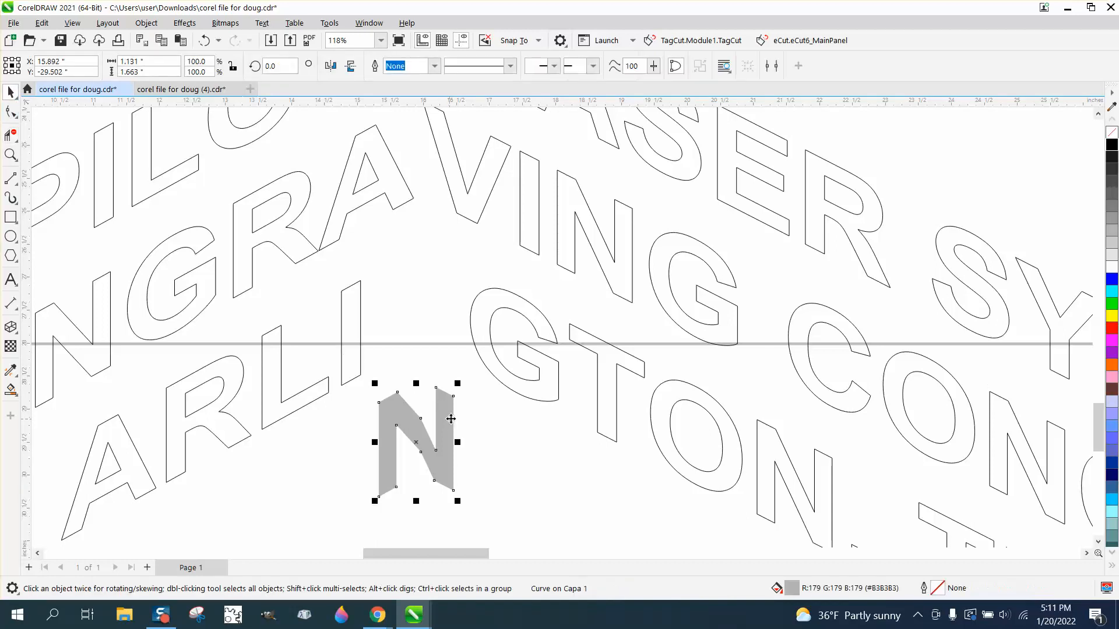
click(1112, 132)
right_click(1112, 145)
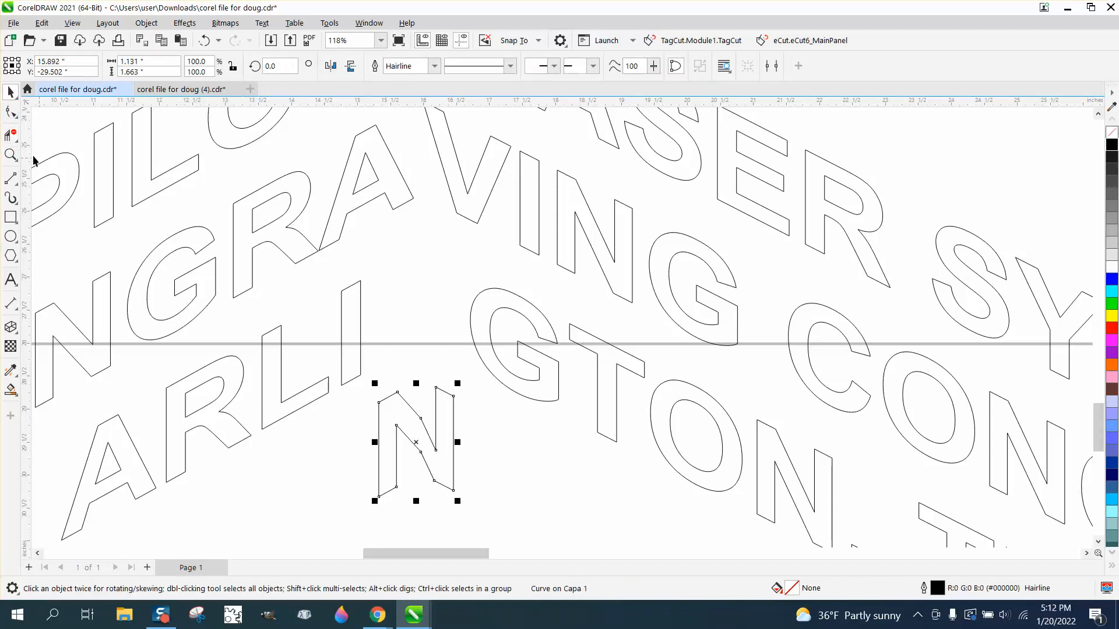
Step: Delete the two extra nodes on the diagonal edges of the new N
click(11, 154)
drag(295, 347, 517, 494)
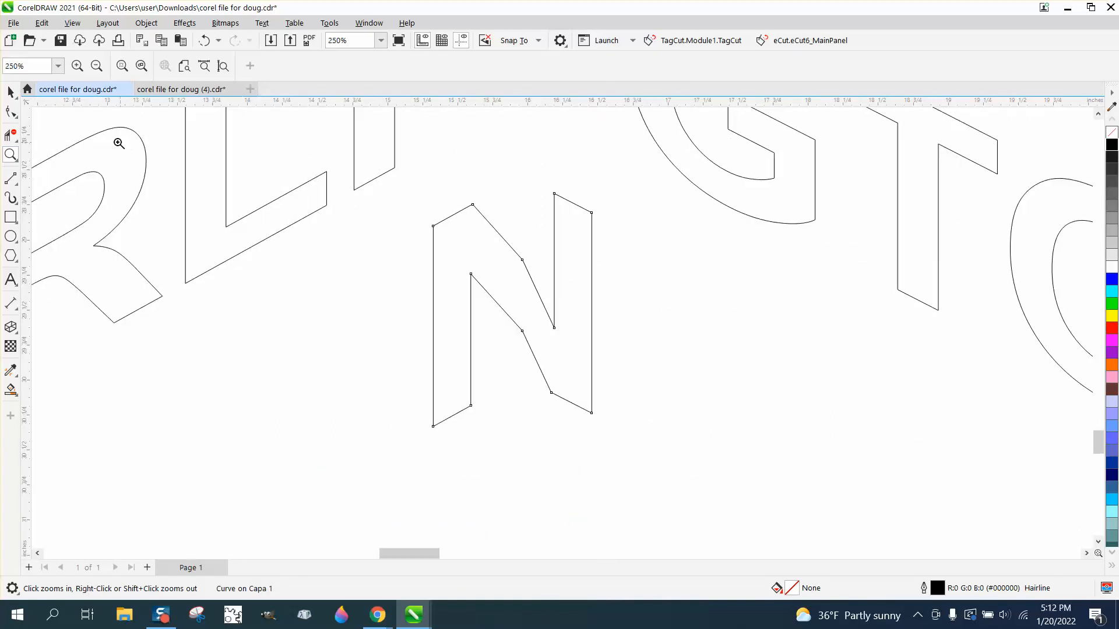
click(11, 111)
click(522, 261)
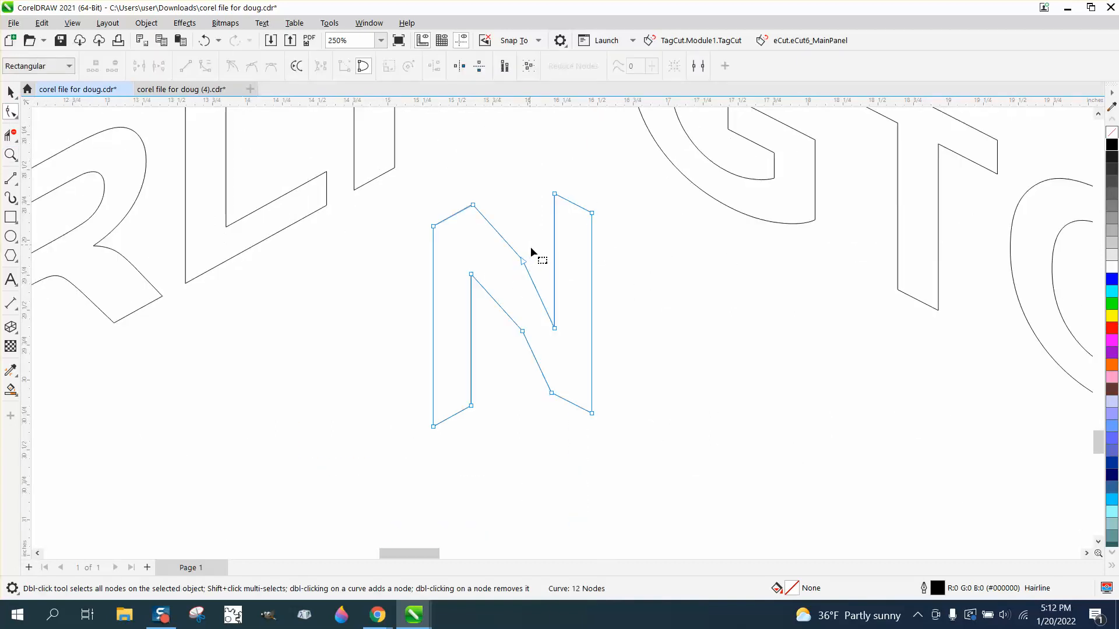
key(Delete)
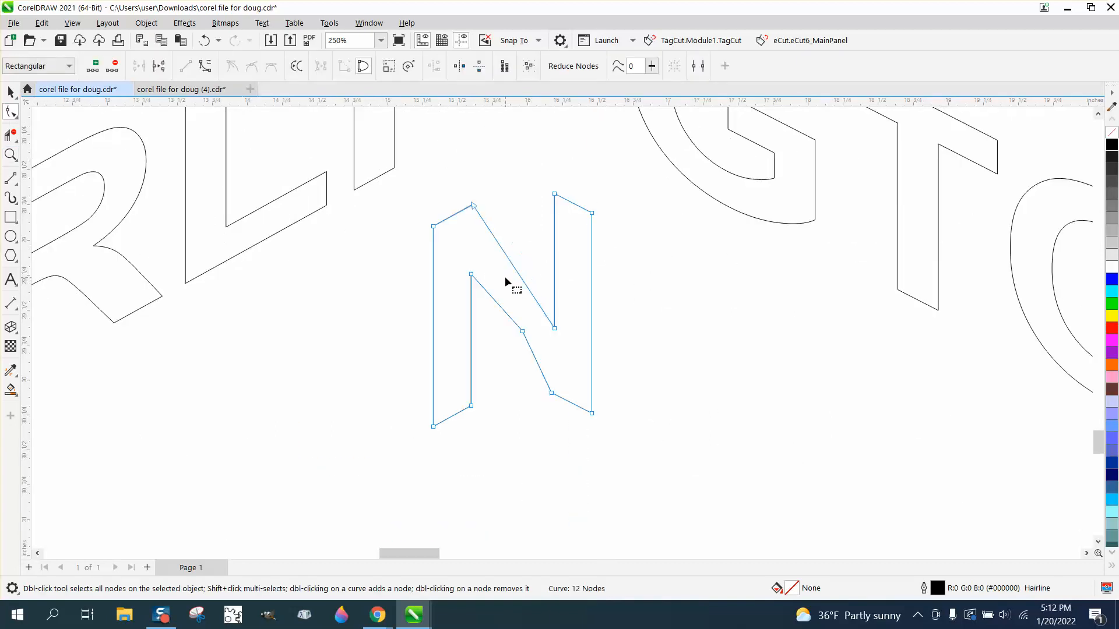
drag(531, 315, 501, 352)
key(Delete)
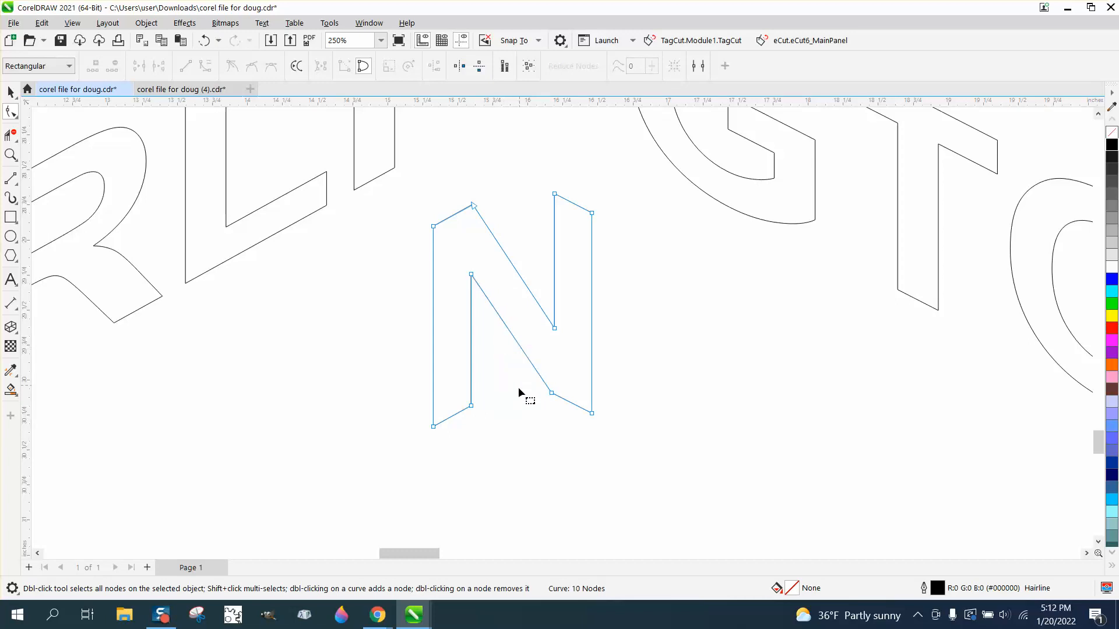
Step: Fill the left text objects and the right text group with black
scroll(513, 402, down, 3)
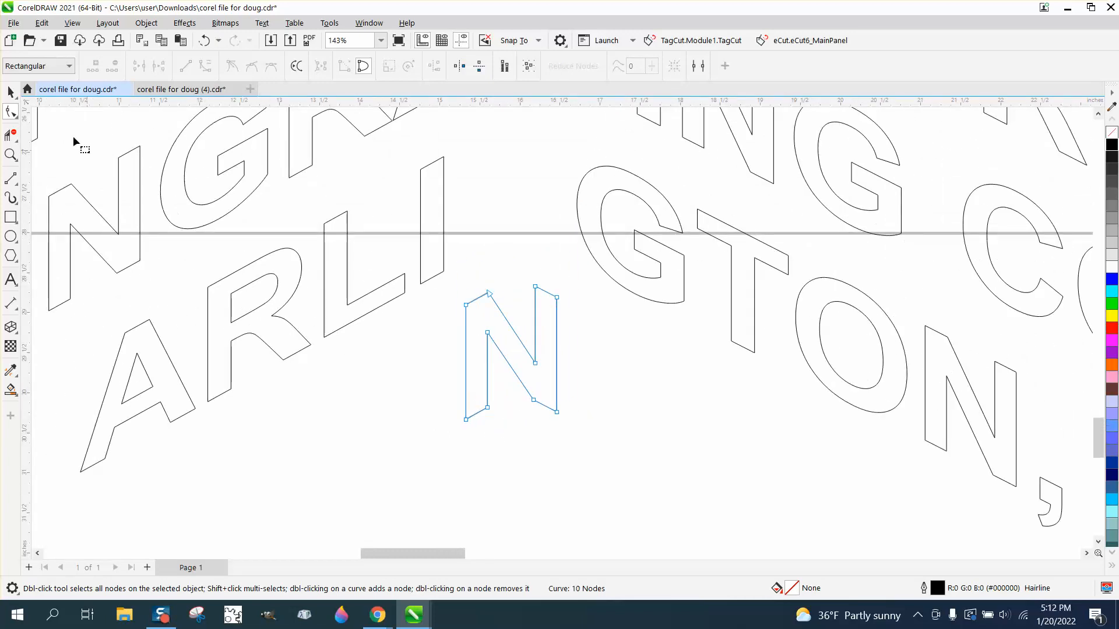
click(11, 92)
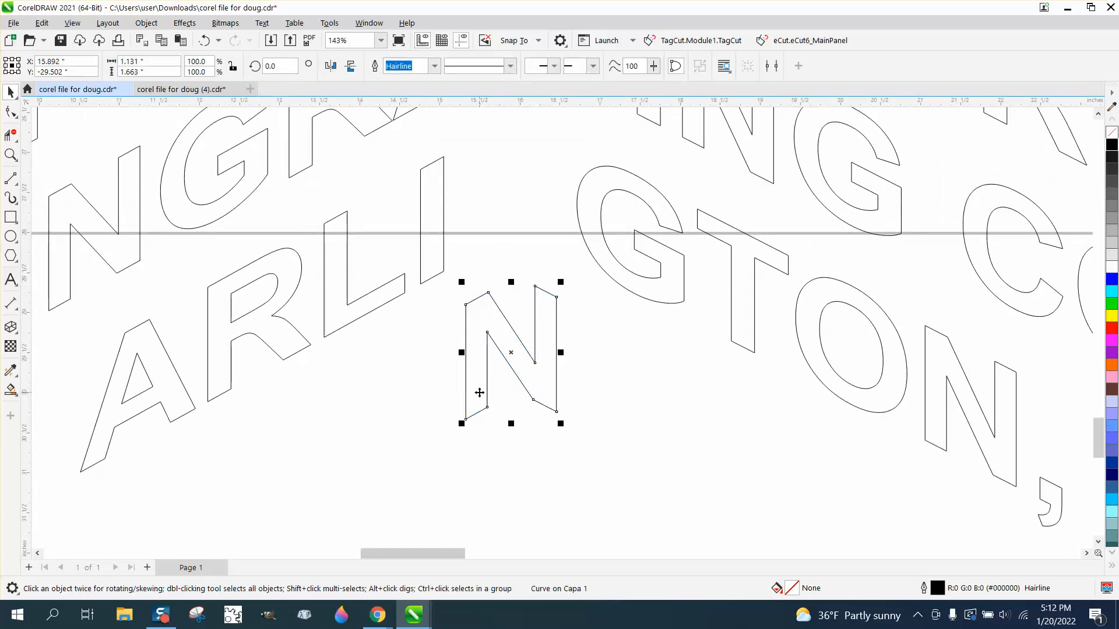
scroll(479, 393, down, 5)
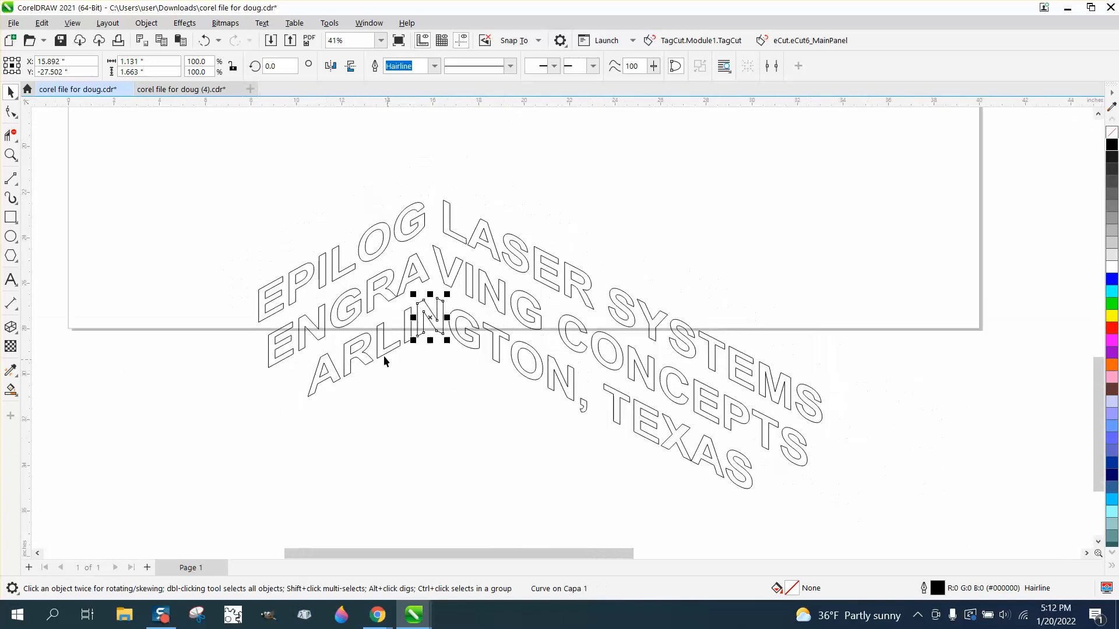
drag(222, 203, 545, 423)
drag(918, 539, 919, 541)
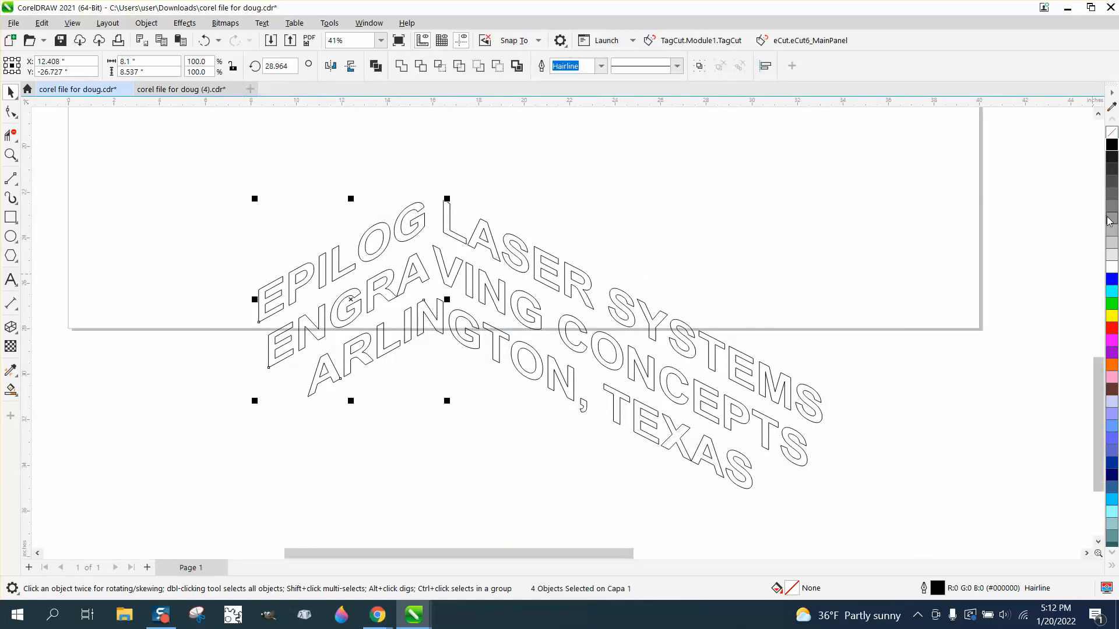
click(1112, 148)
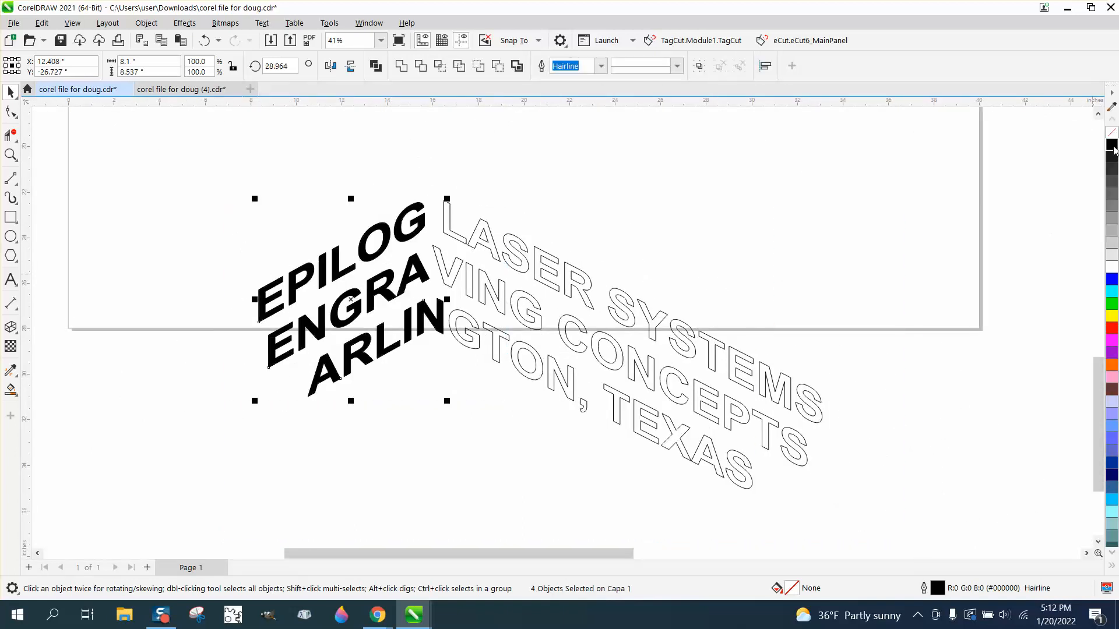
click(572, 262)
click(1111, 147)
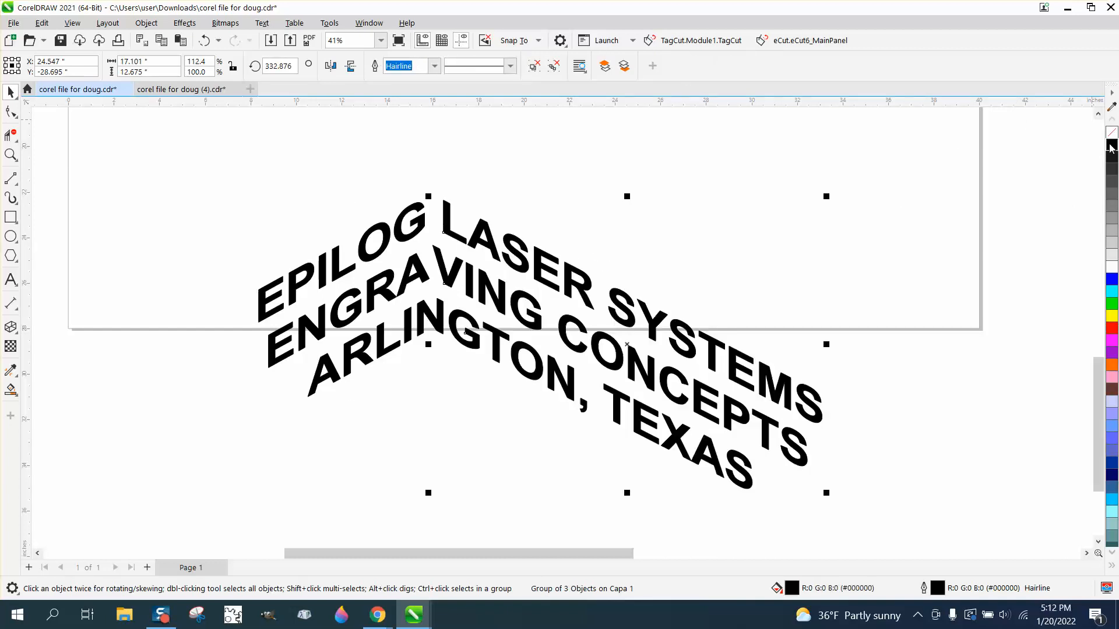
click(777, 197)
scroll(570, 215, down, 2)
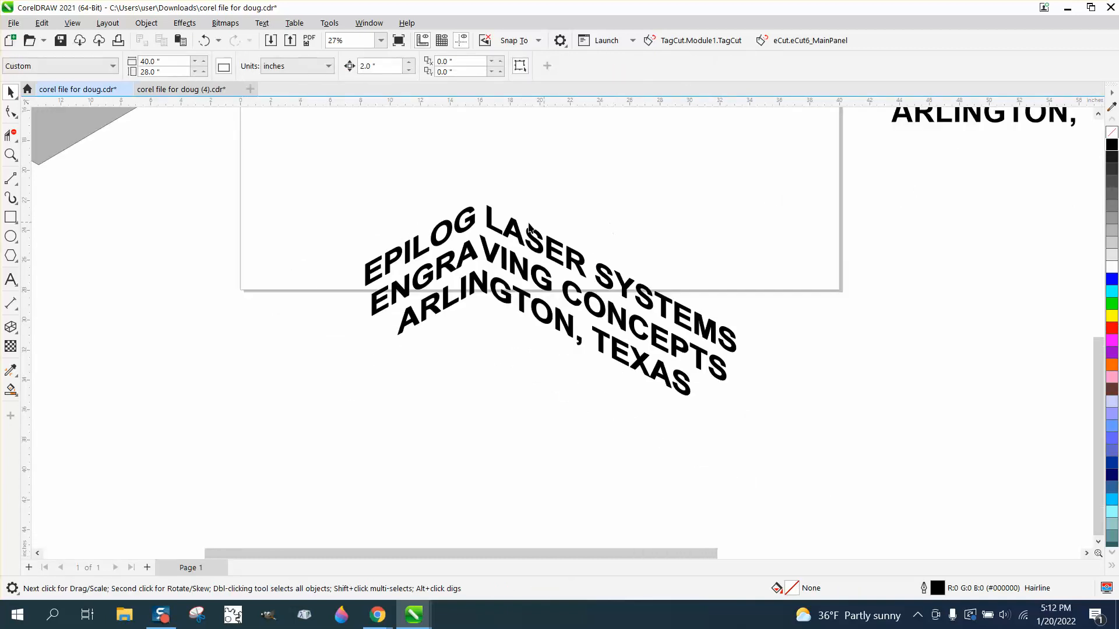
scroll(268, 259, down, 3)
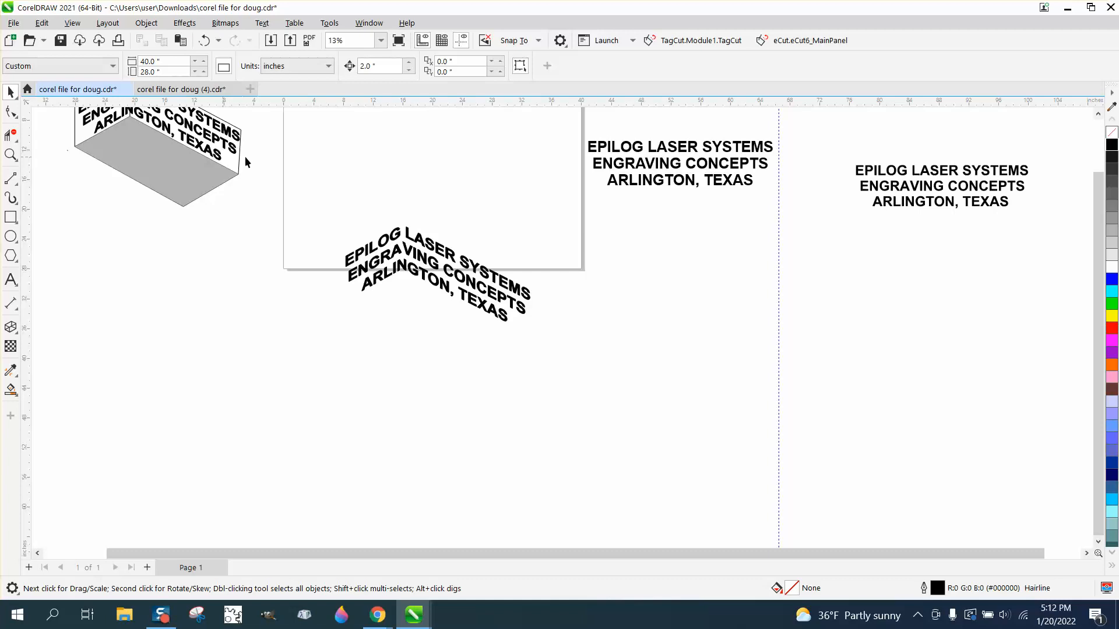
scroll(283, 198, down, 1)
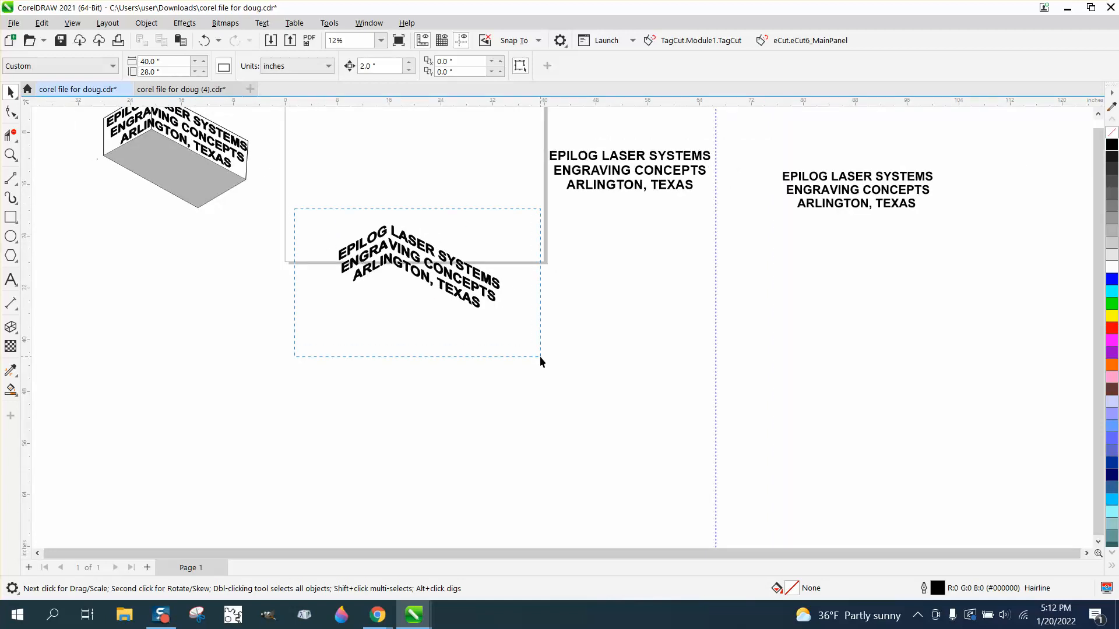
Step: Marquee-select the five skewed text objects and move them up into the white rectangle
drag(540, 357, 541, 358)
drag(419, 265, 414, 176)
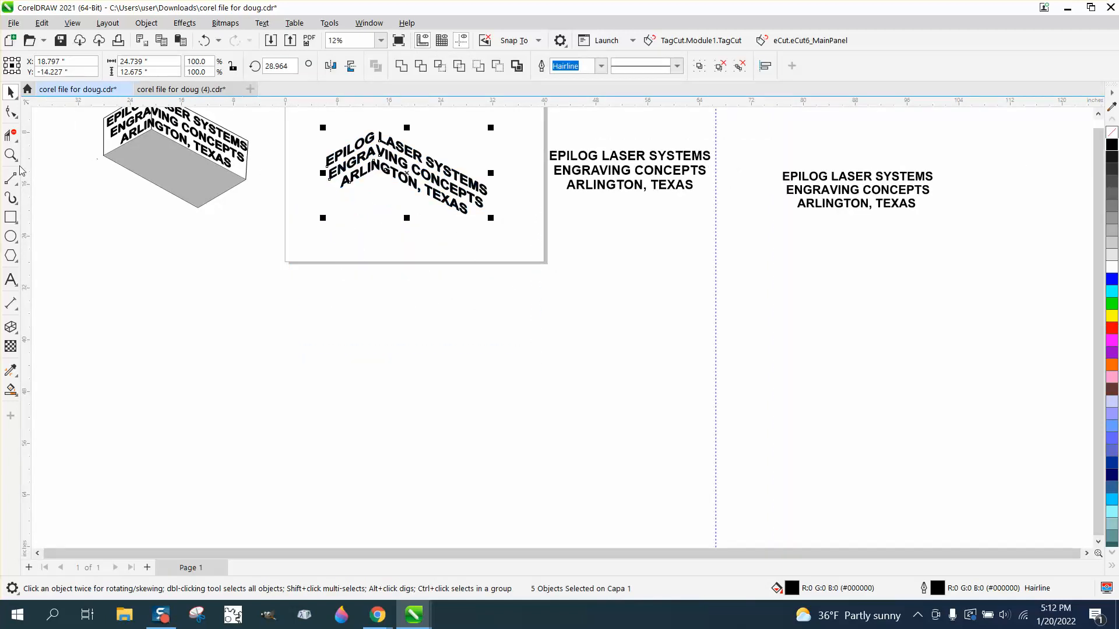
Step: Examine the skewed text closely alongside the box mockup
click(10, 155)
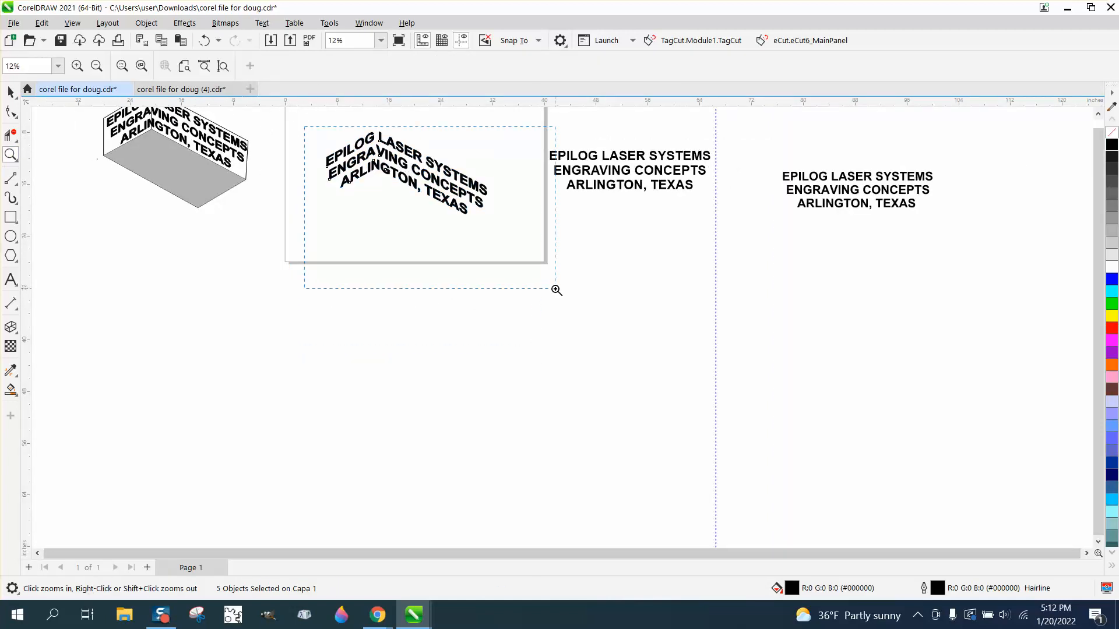
drag(557, 289, 556, 290)
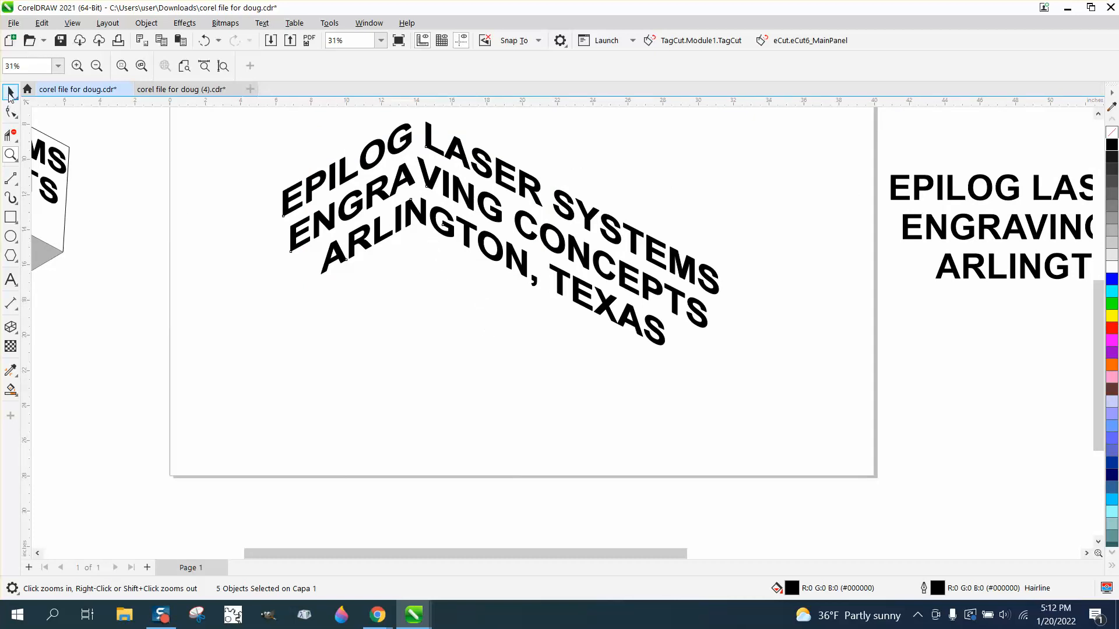
click(10, 92)
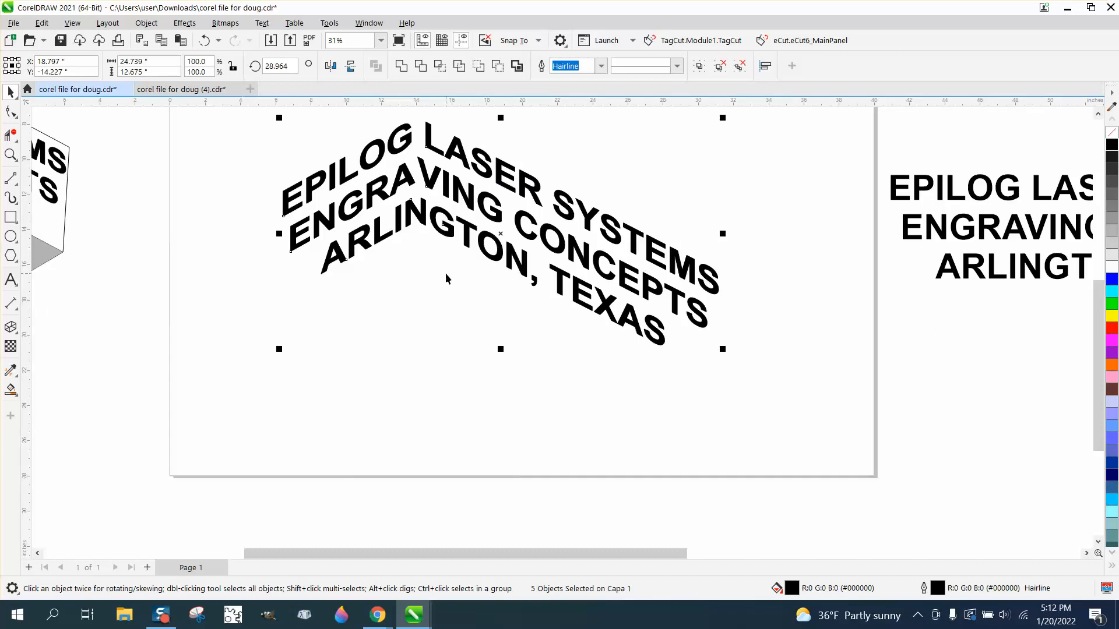
scroll(445, 278, down, 4)
scroll(174, 209, down, 1)
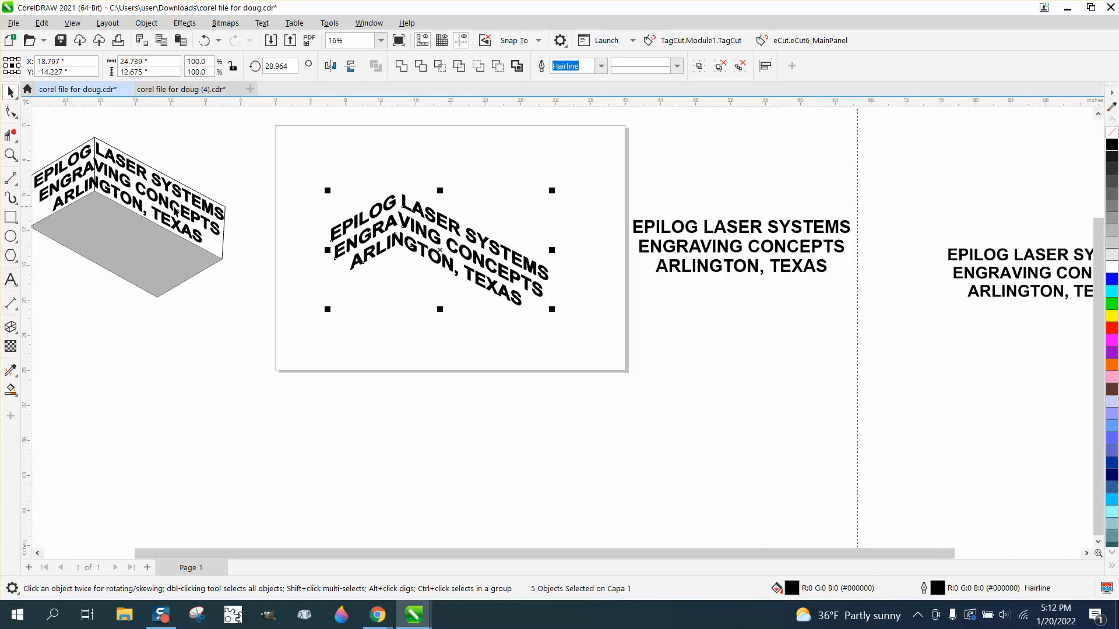
scroll(429, 283, down, 1)
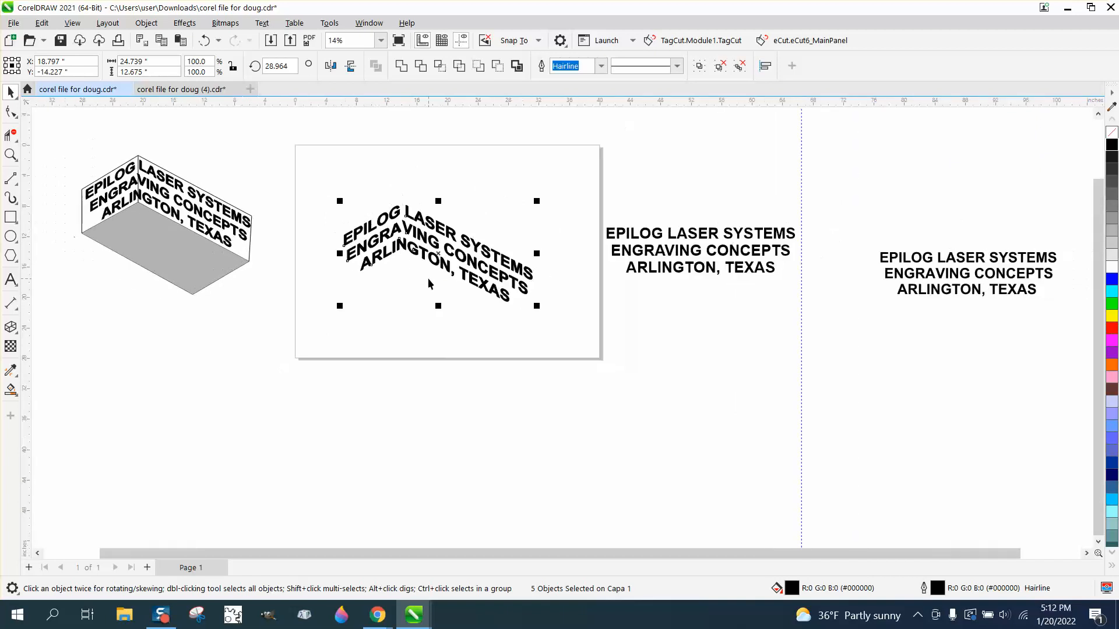